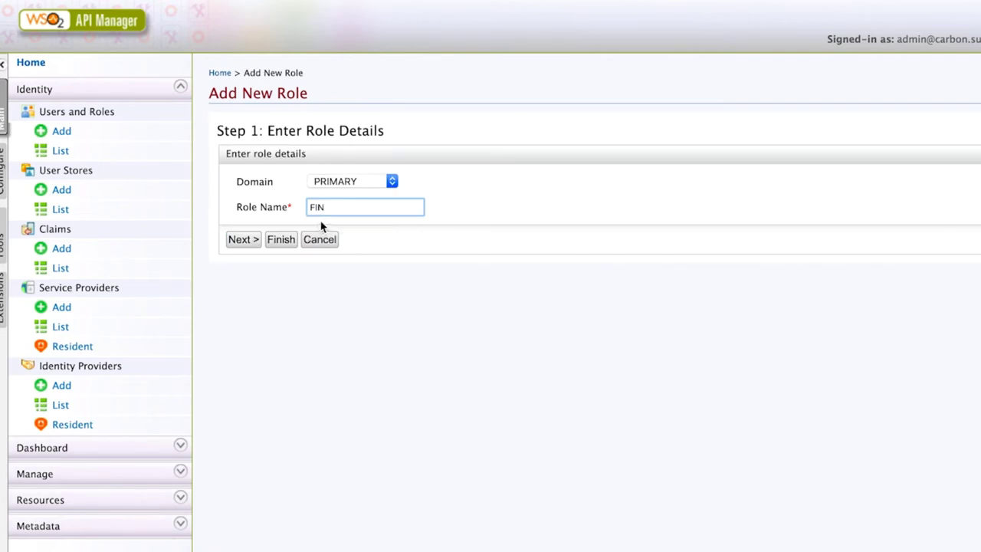
Step: Finish creating the FIN role and dismiss the confirmation
click(244, 239)
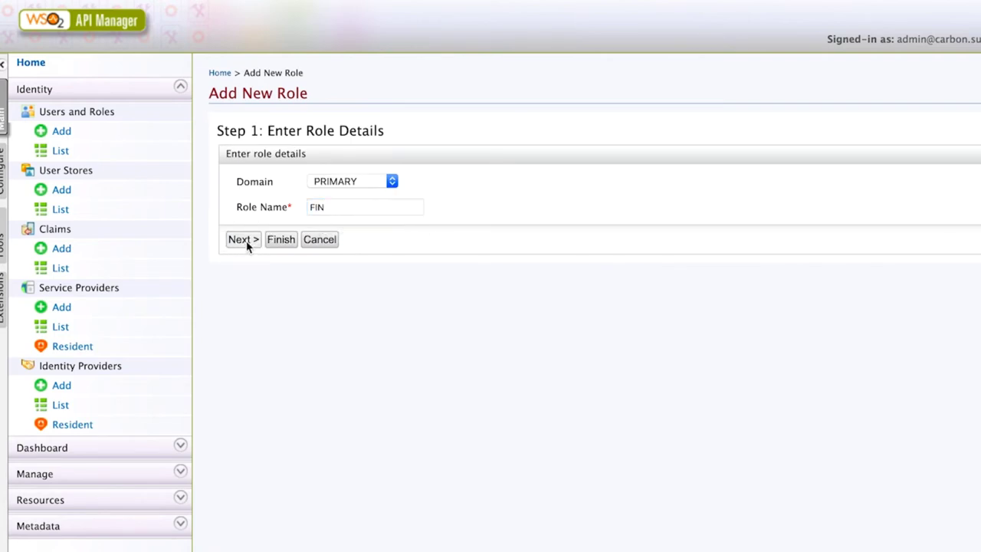
click(223, 182)
click(264, 203)
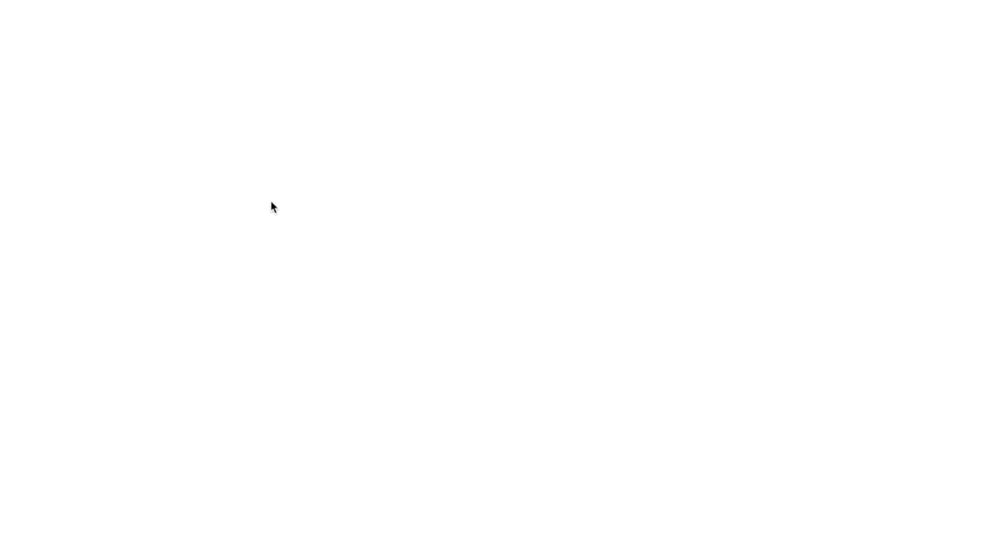
click(417, 344)
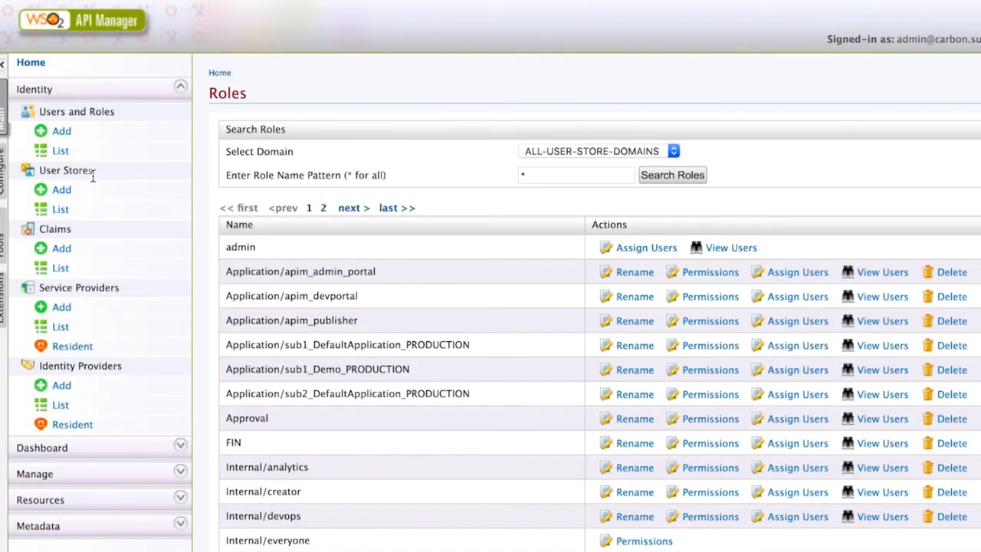
Step: Add a new role named ACC and save it
click(62, 131)
click(280, 166)
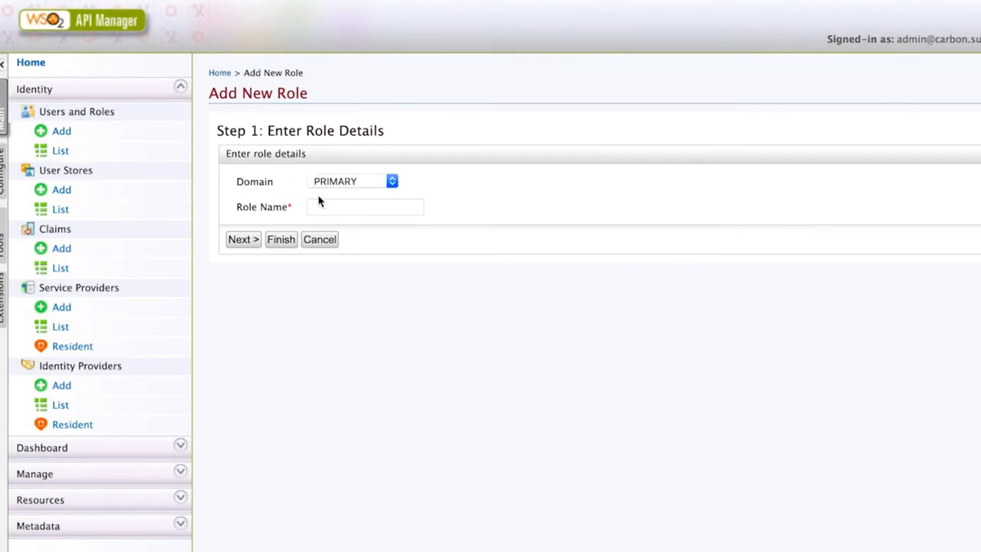
click(320, 206)
text(A)
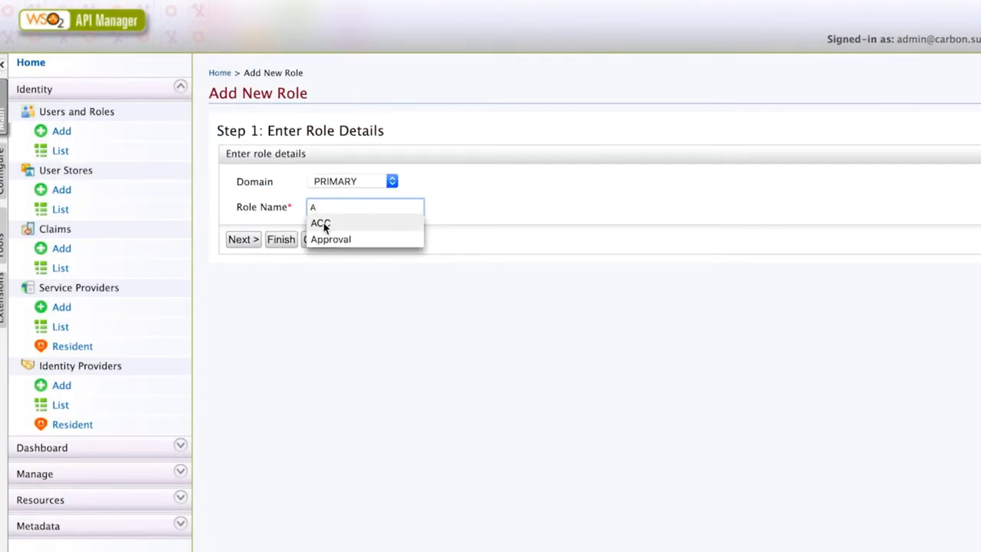
click(321, 223)
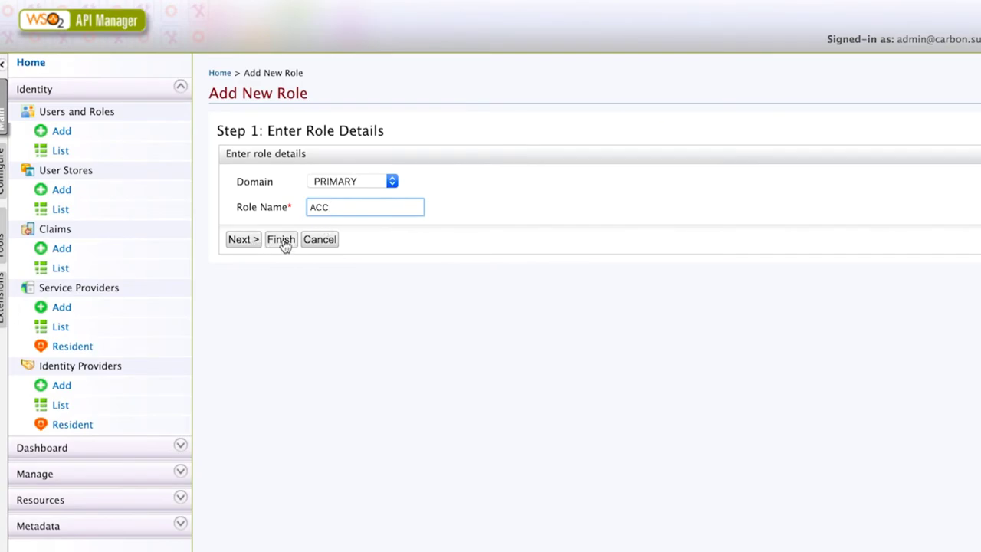
click(280, 239)
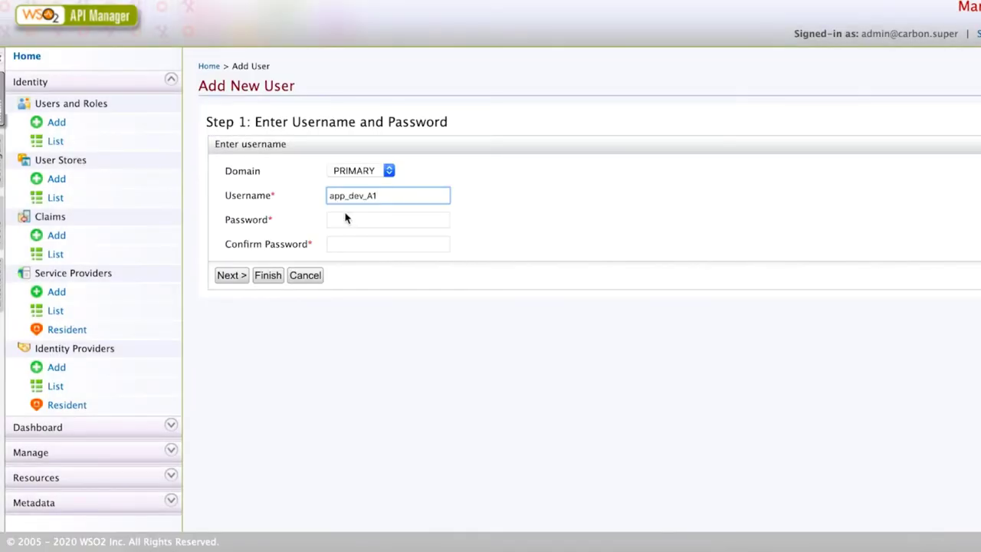
Step: Enter app_dev_A1's password and give it the Internal/creator role
click(345, 220)
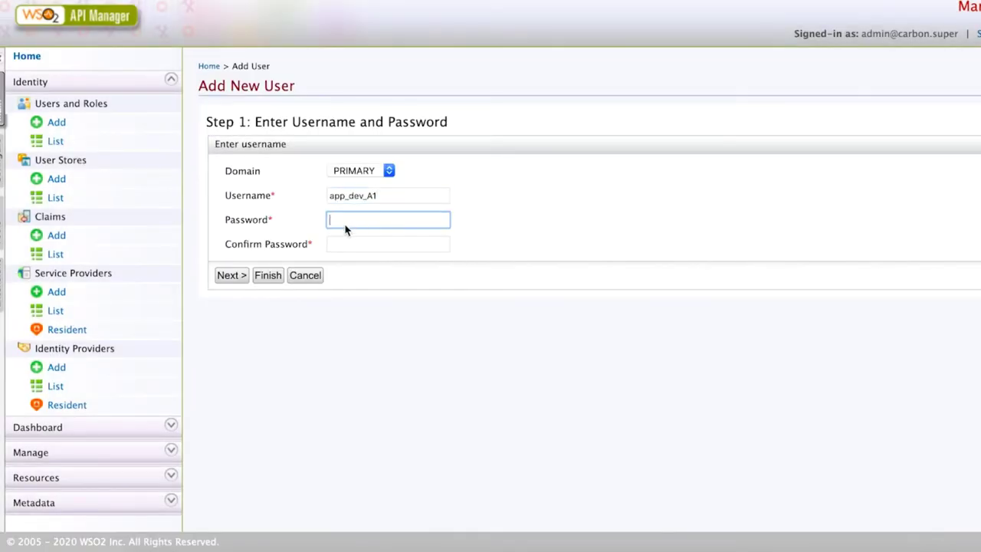
text(a1)
key(Tab)
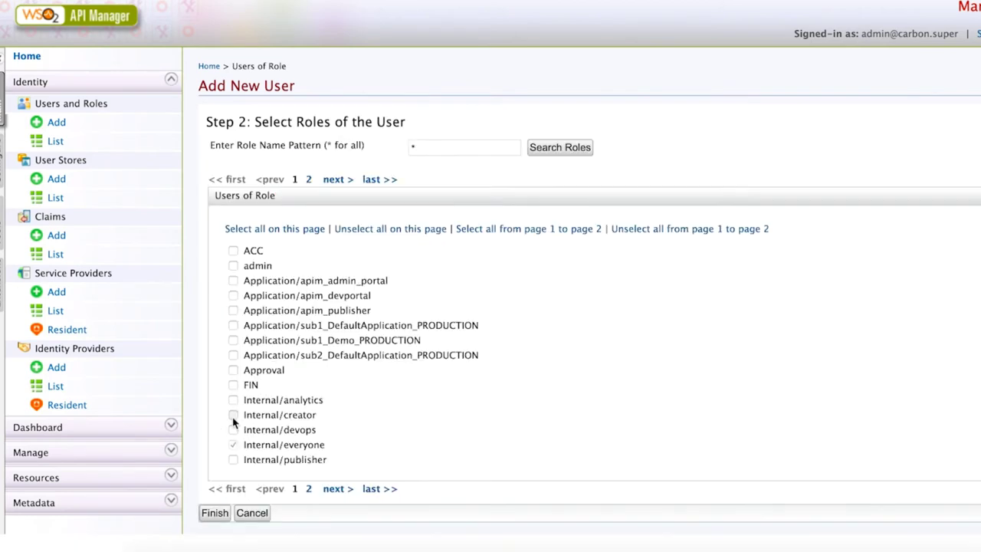
click(233, 414)
click(308, 490)
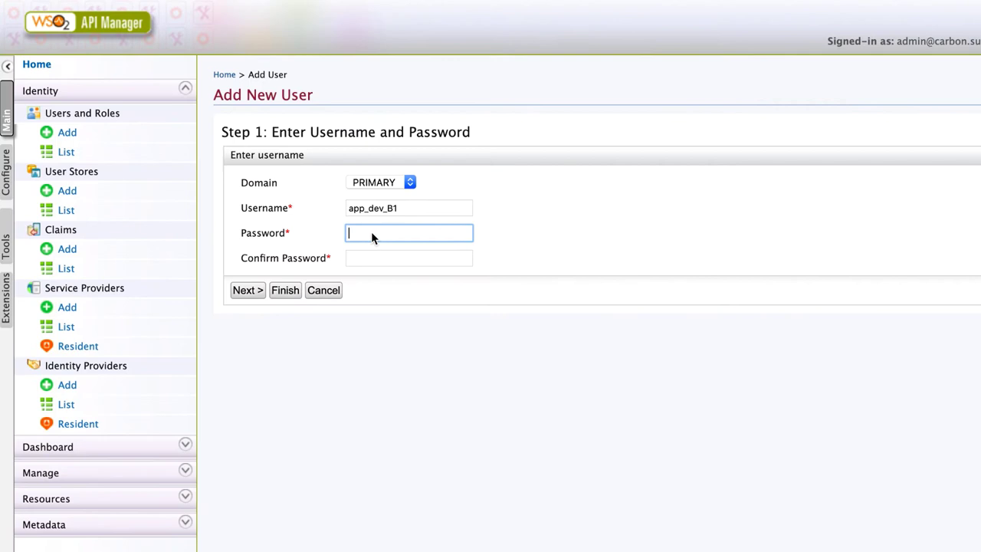
Step: Create user app_dev_B1 with a password and the Internal/creator and TEAM_B roles
text(admin)
key(Tab)
text(a)
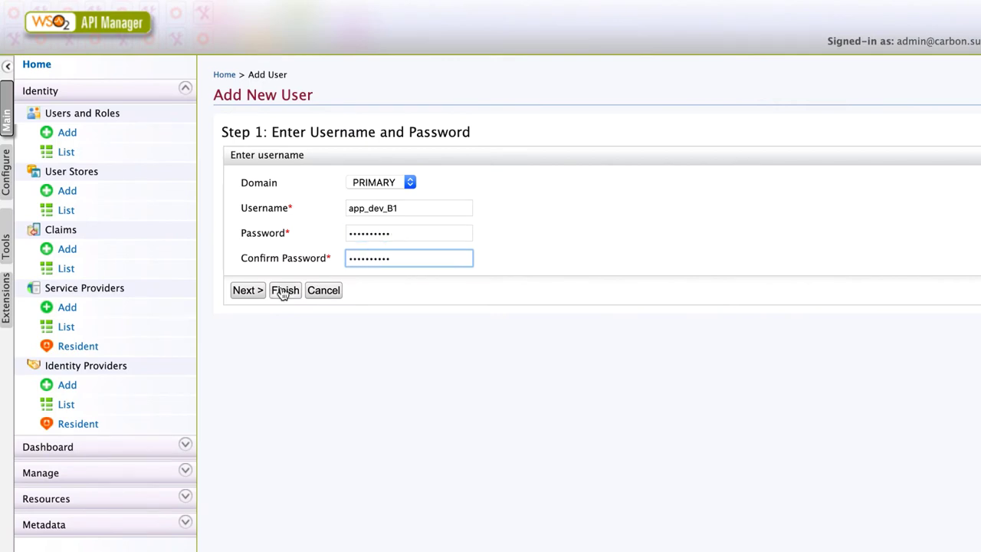
click(253, 288)
click(250, 358)
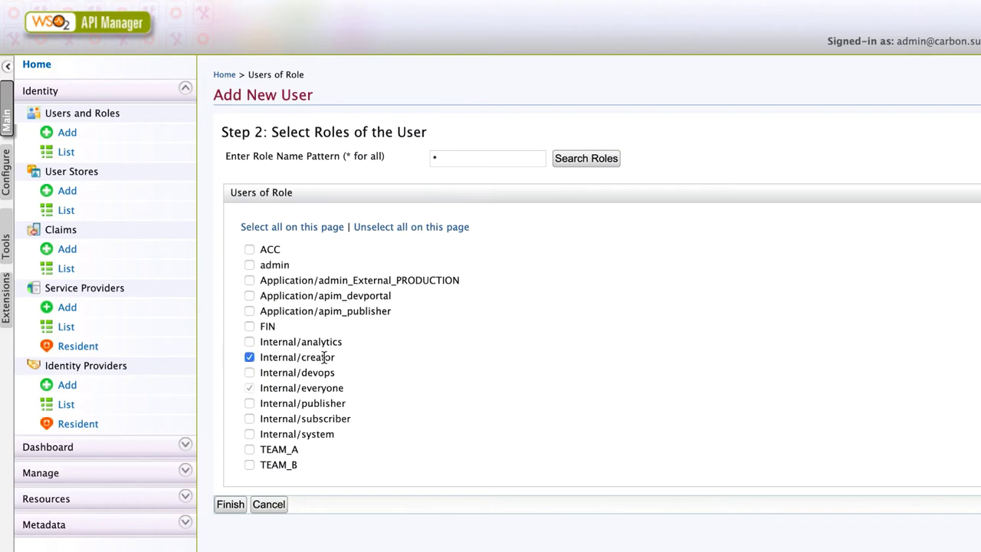
click(250, 464)
click(231, 504)
click(420, 343)
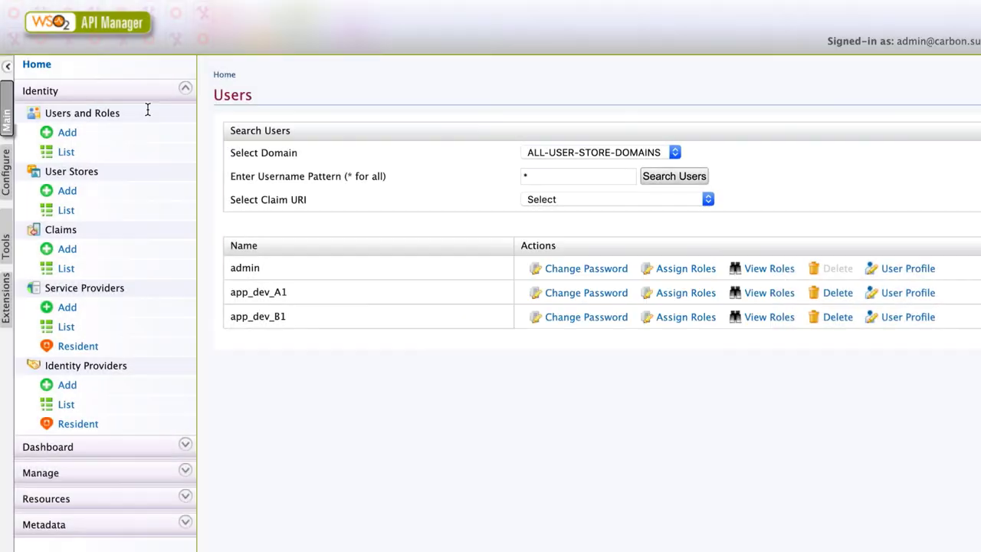
Step: Create user team_lead_A with a password and the Internal/publisher and TEAM_A roles
click(68, 132)
text(t)
click(384, 222)
click(384, 229)
text(team)
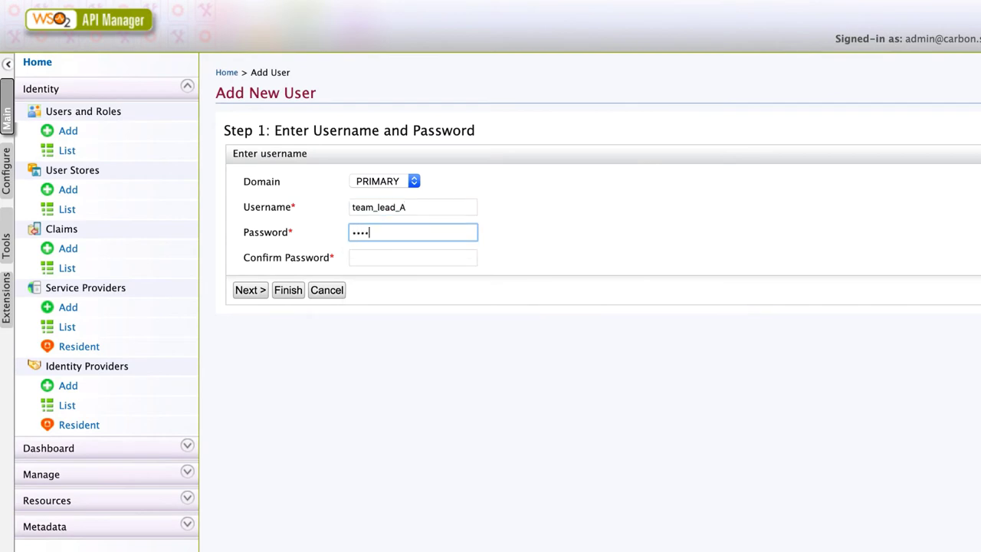
text(A)
key(Tab)
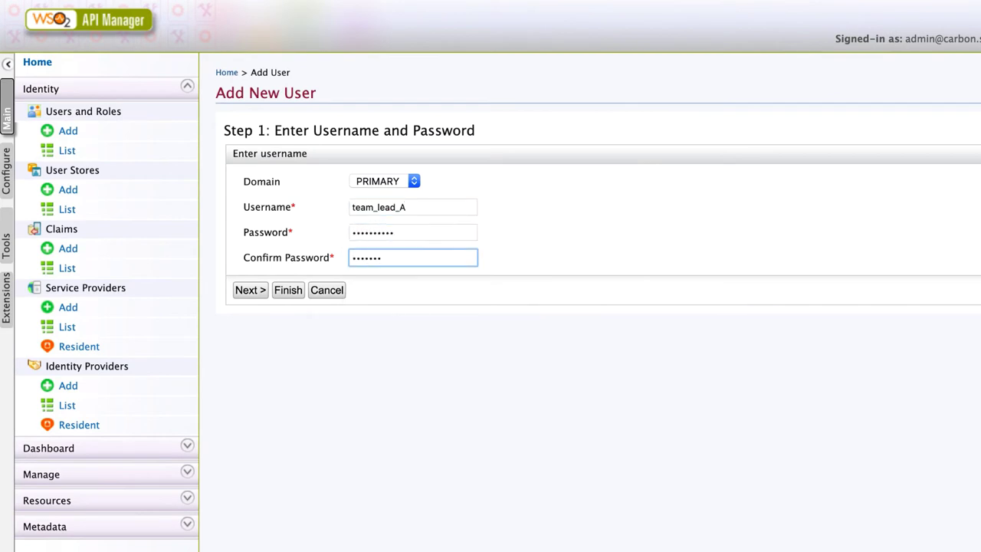
click(259, 291)
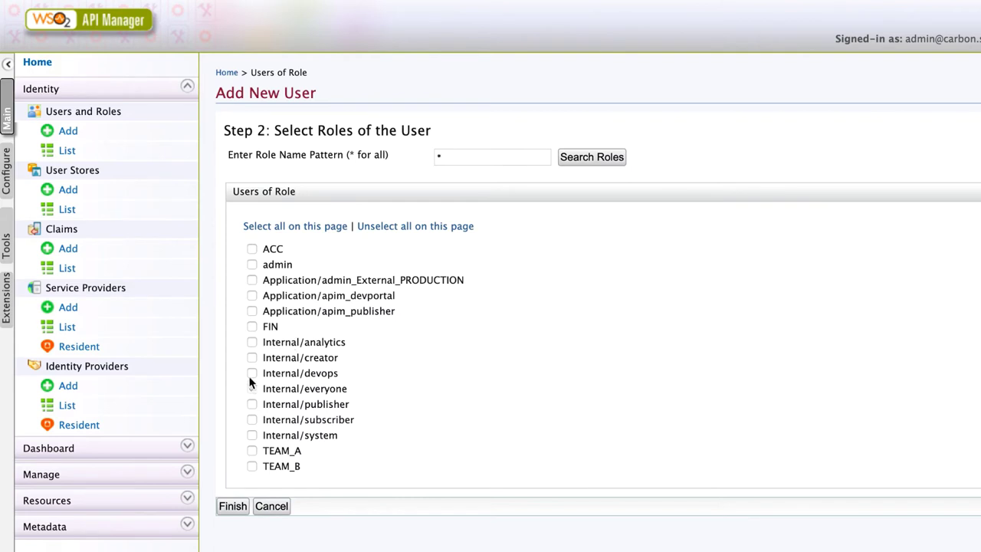
click(252, 405)
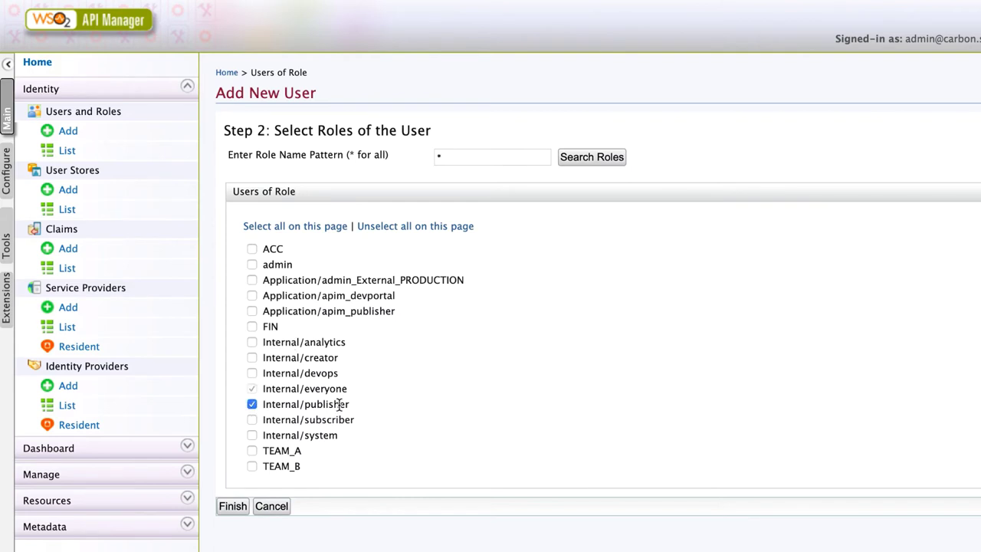
click(252, 450)
click(232, 506)
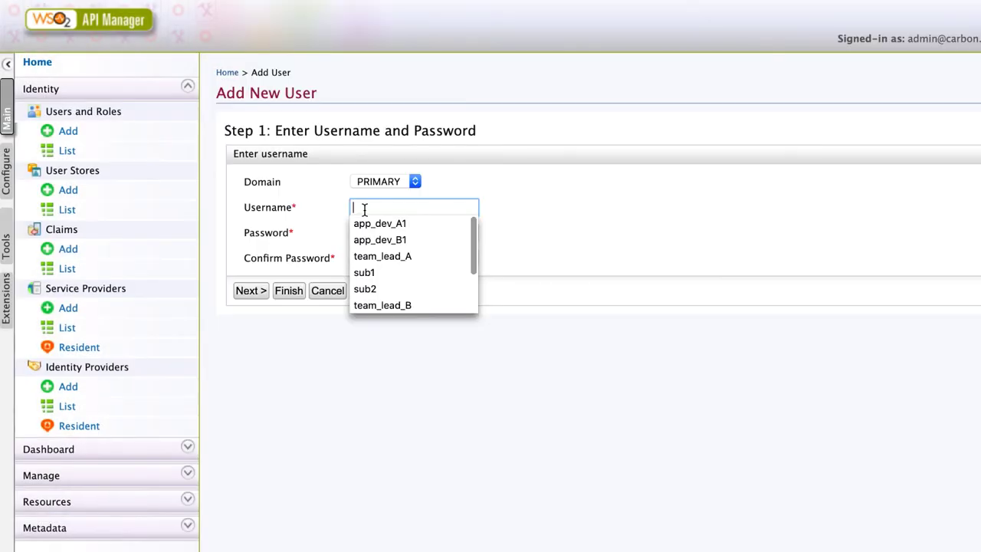
Step: Create user team_lead_B with a password and the TEAM_B role
text(t)
click(390, 236)
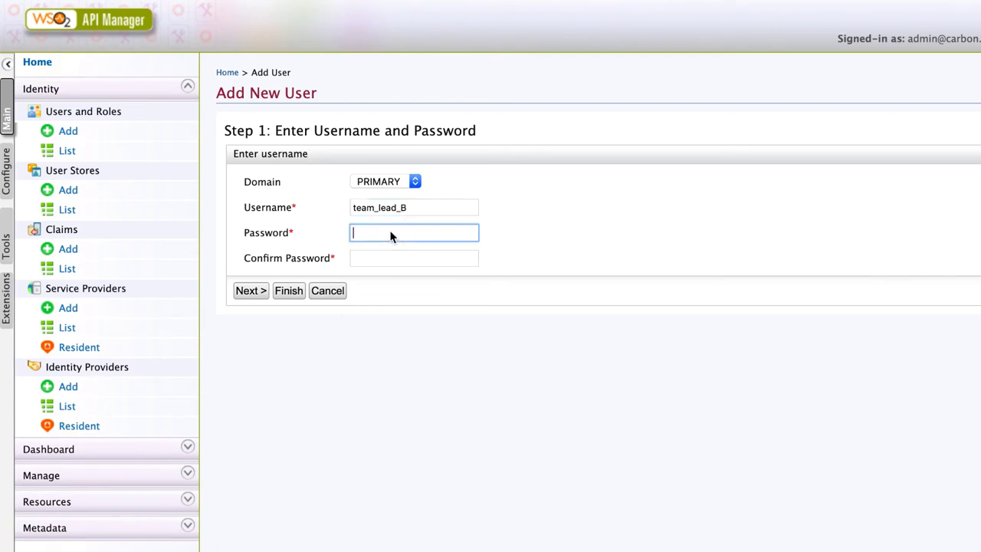
text(password12)
key(Tab)
text(passw)
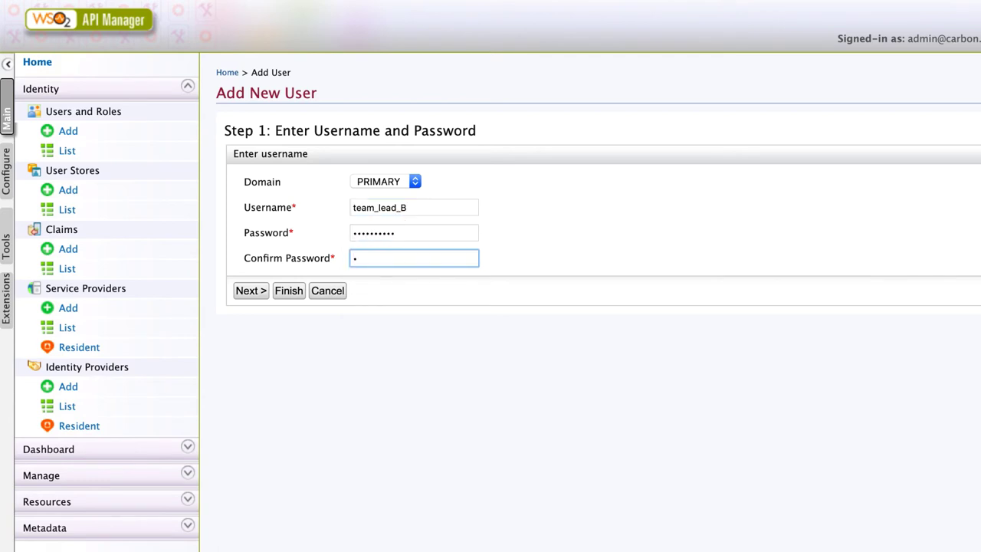
click(253, 291)
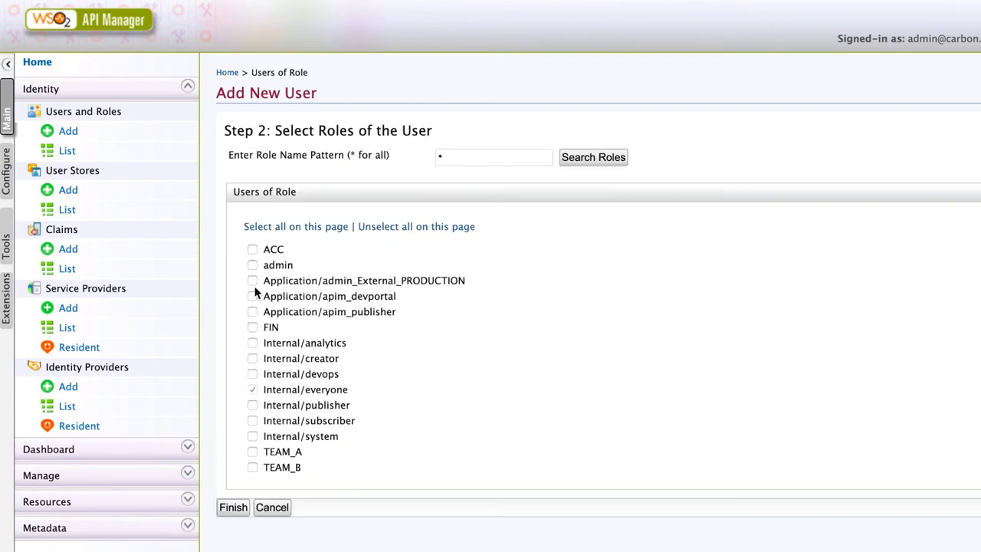
click(253, 467)
click(238, 508)
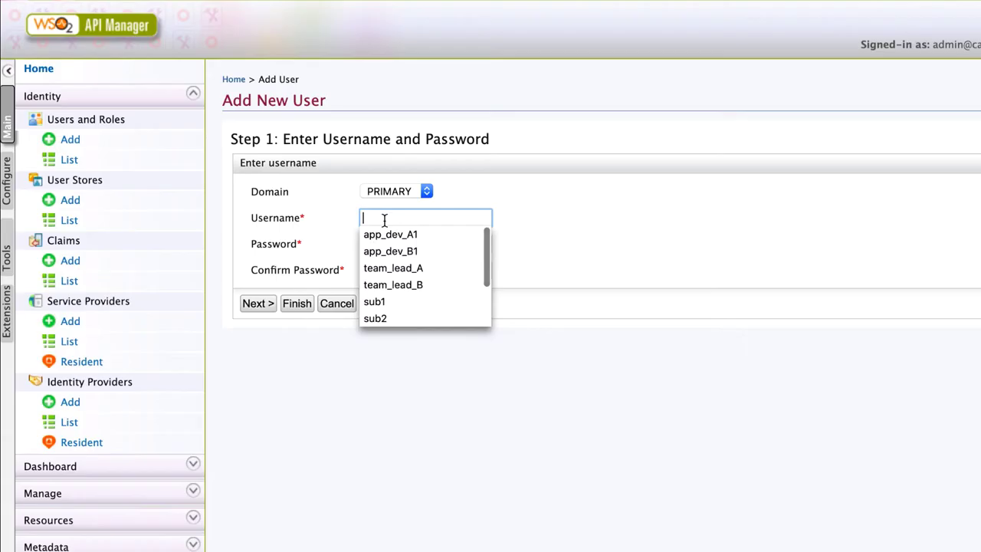
Step: Create user sub1 with a password and the Internal/subscriber and FIN roles
text(s)
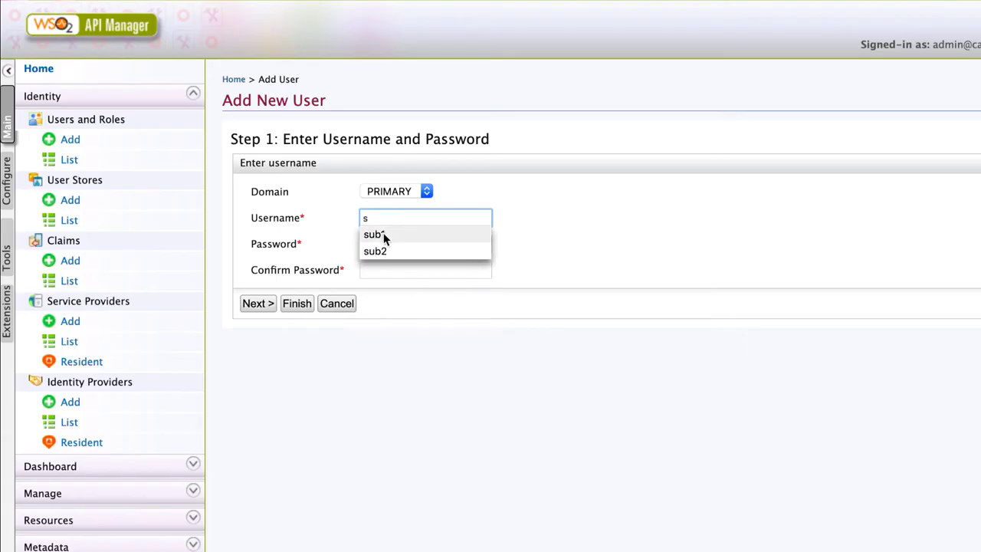
click(383, 237)
click(379, 245)
text(password12)
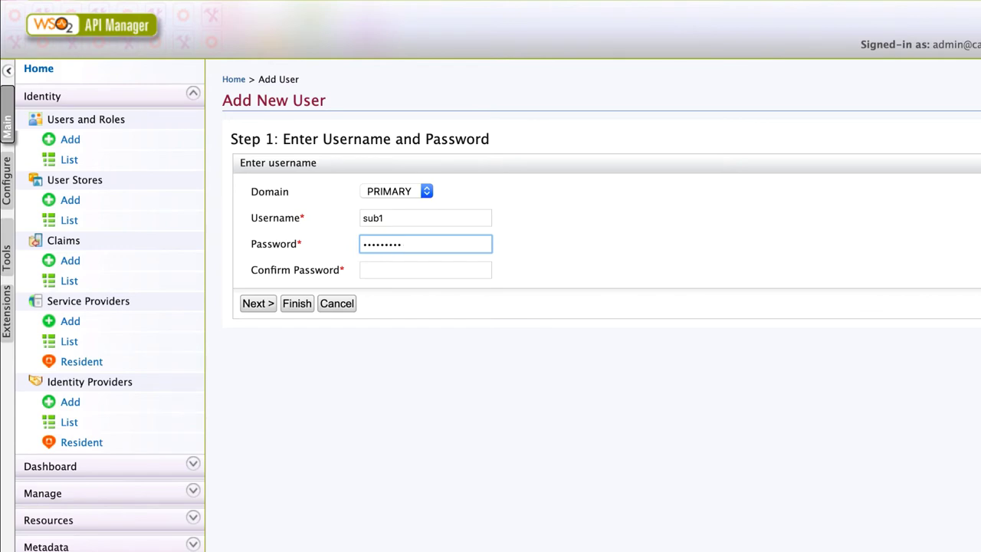
key(Tab)
text(password1)
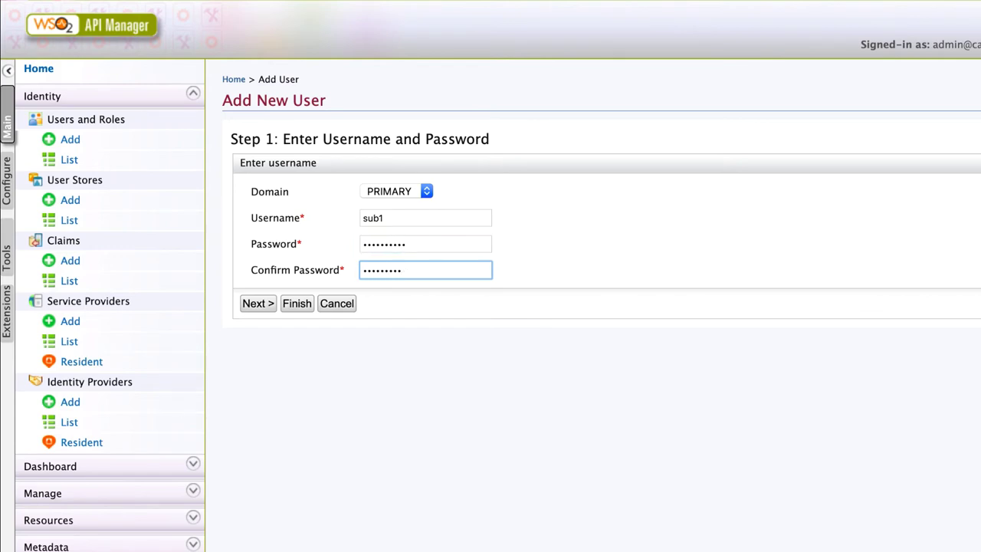
text(2)
click(259, 304)
click(306, 437)
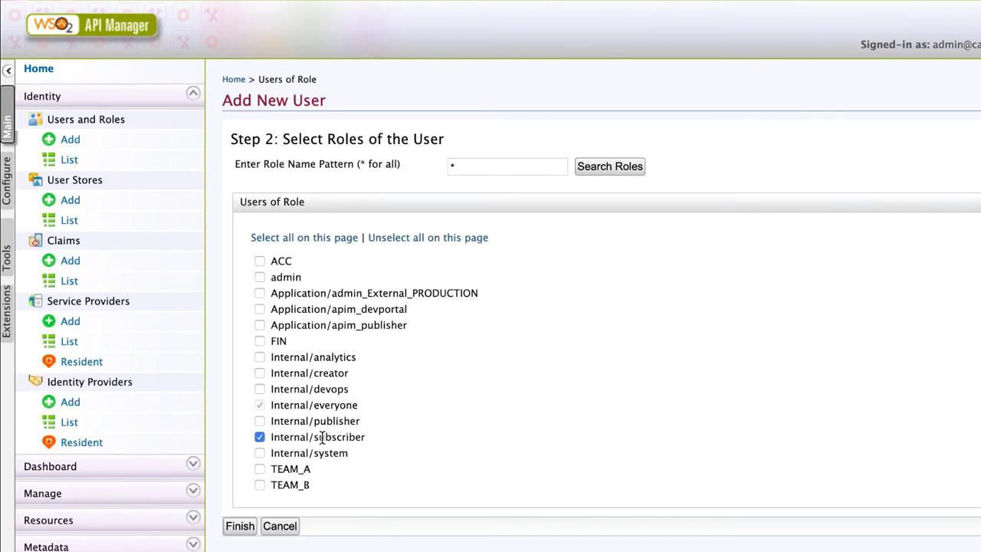
click(260, 340)
click(239, 528)
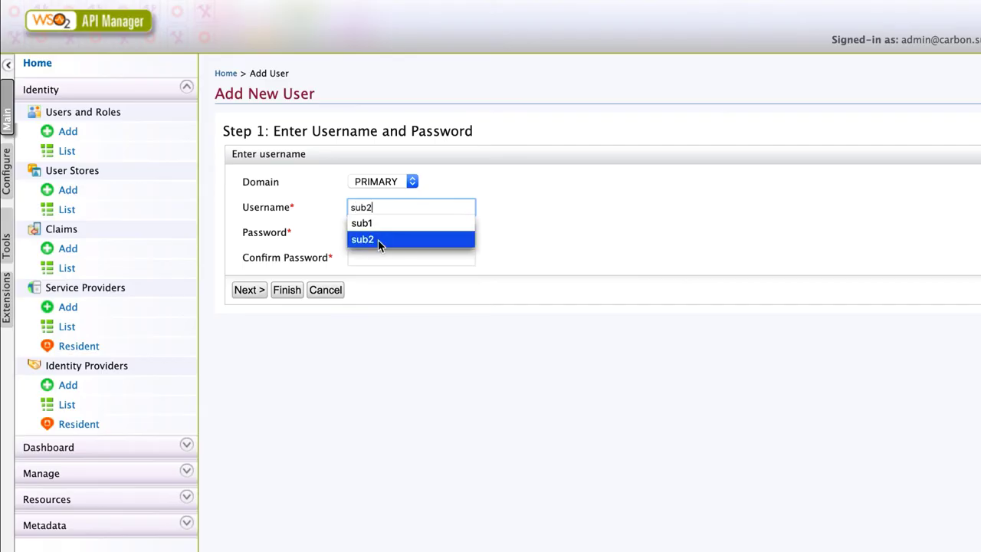
Step: Create user sub2 with a password and the Internal/subscriber and ACC roles
click(380, 230)
text(passwo)
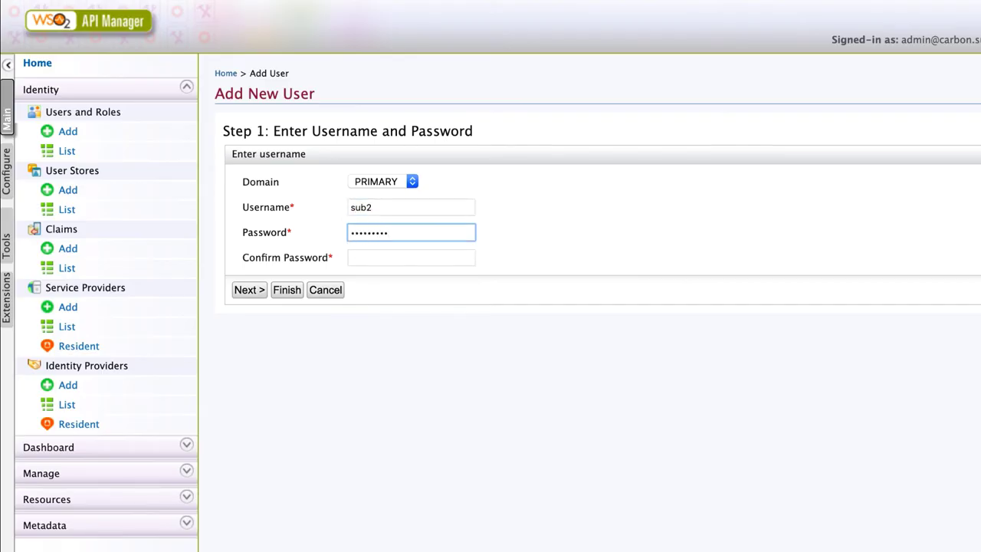
click(410, 258)
text(passwor)
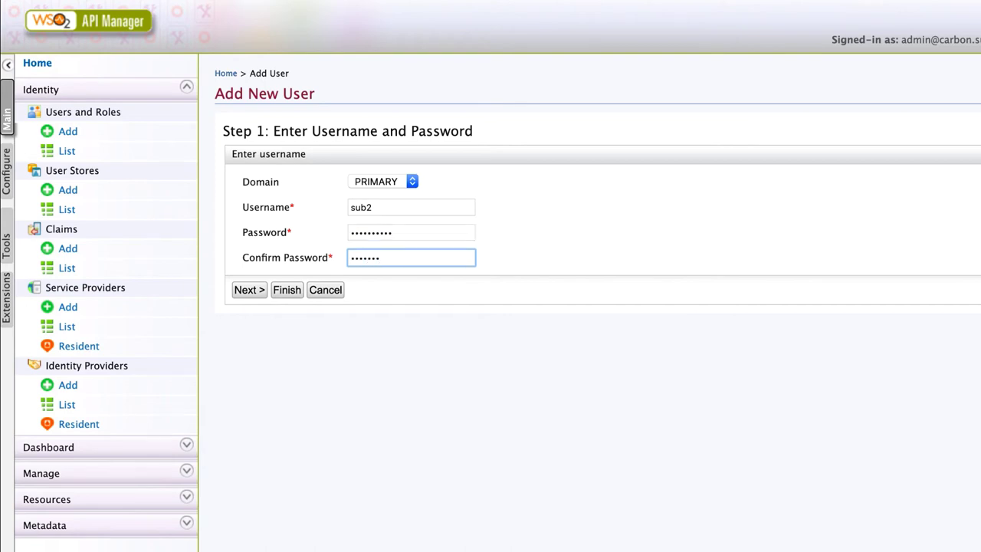
click(248, 289)
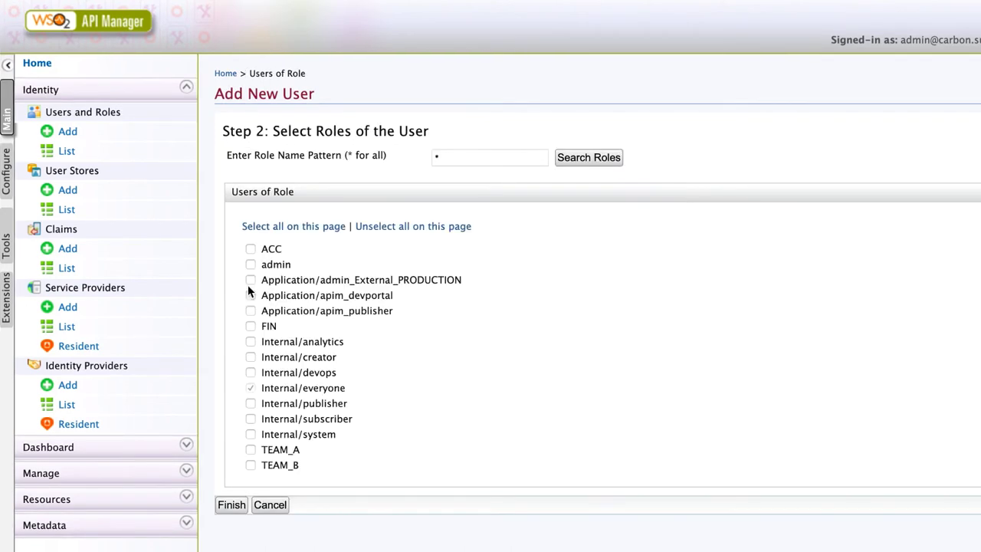
click(250, 419)
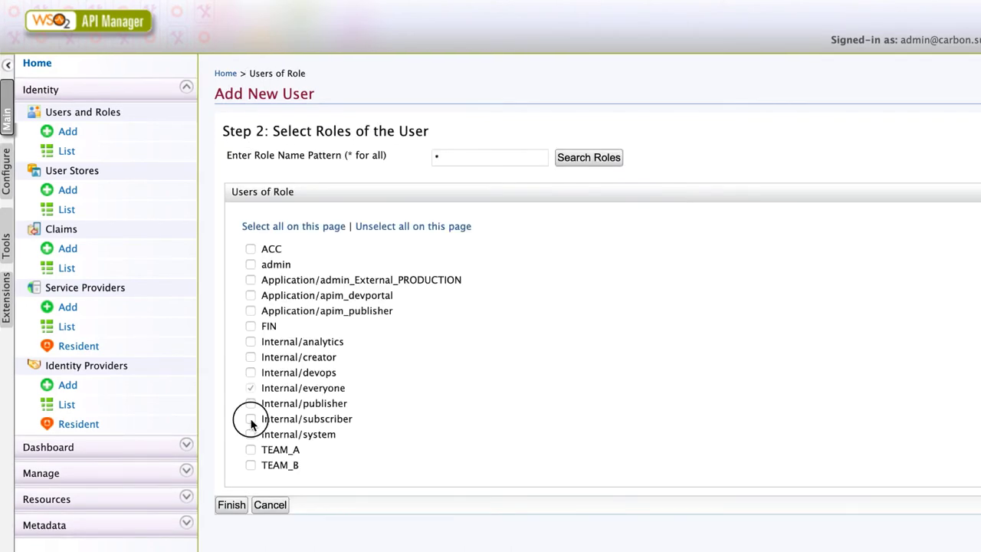
click(251, 248)
click(231, 505)
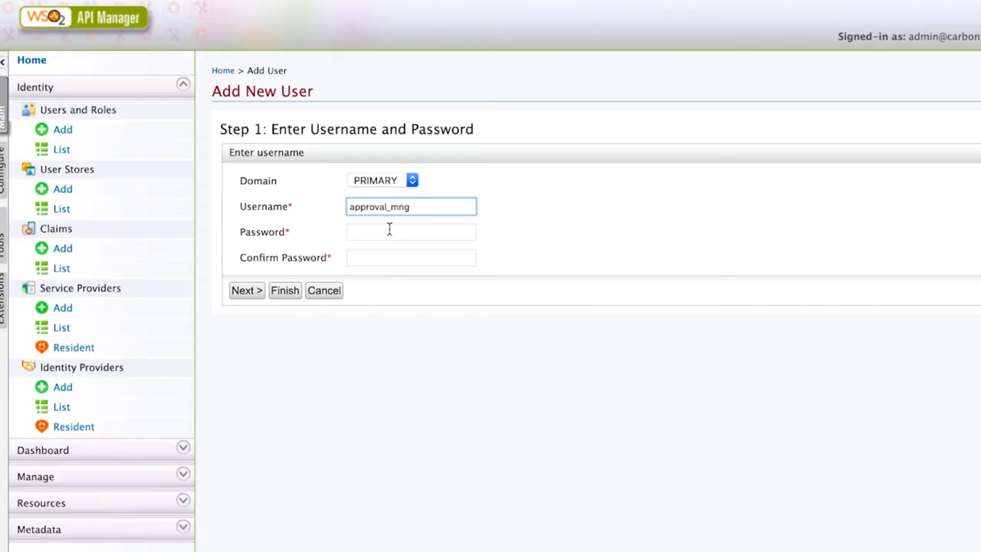
Step: Set the approval_mng user's password and tick the admin role
click(389, 231)
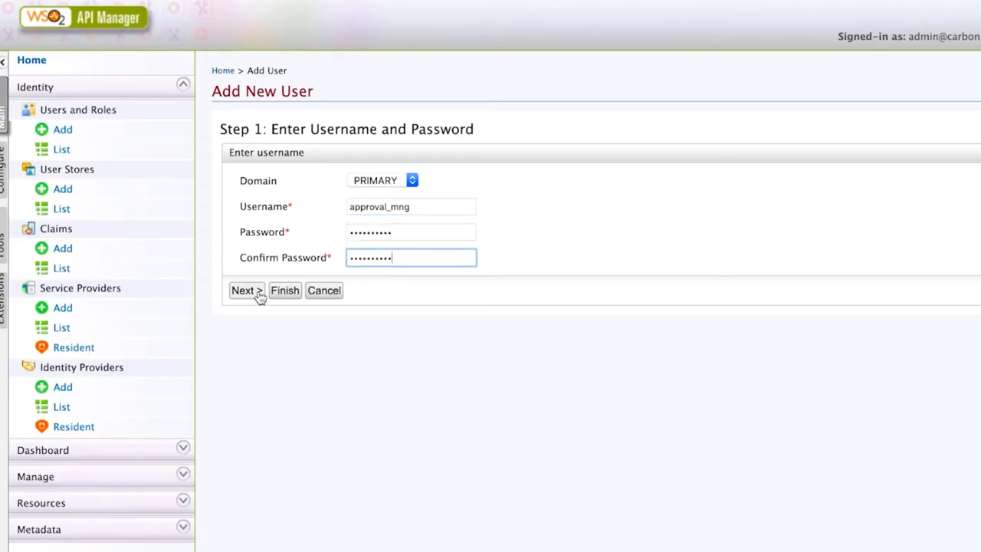
click(254, 291)
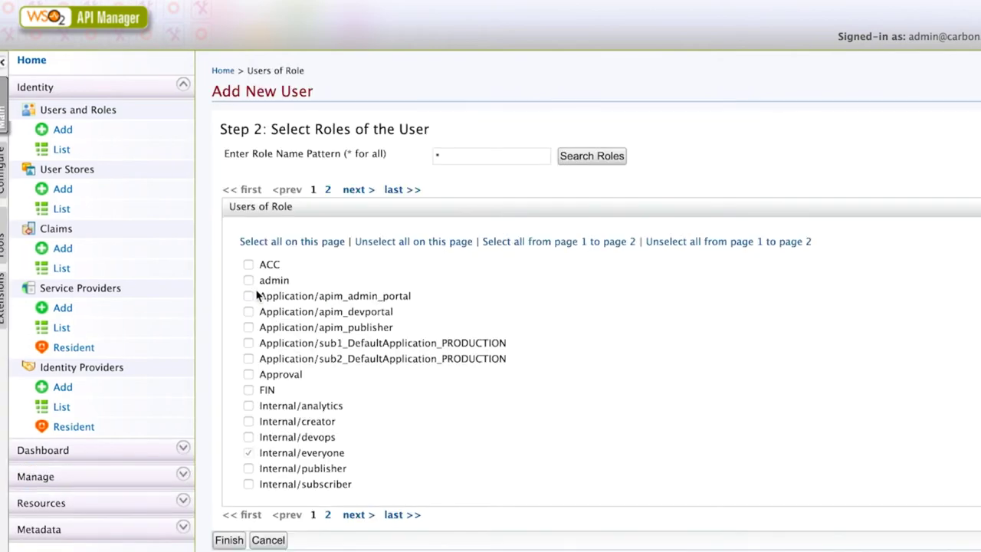
click(249, 280)
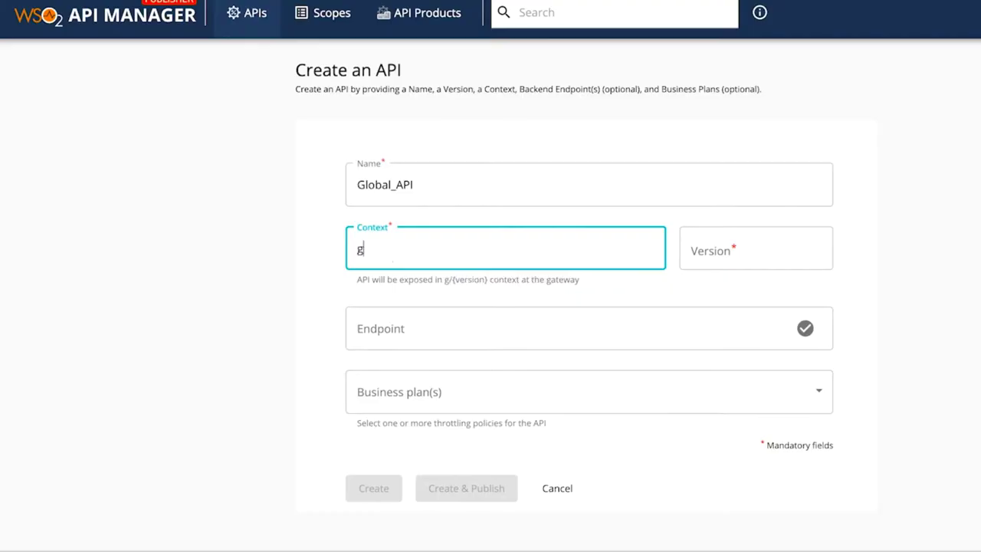
text(lobal)
click(755, 247)
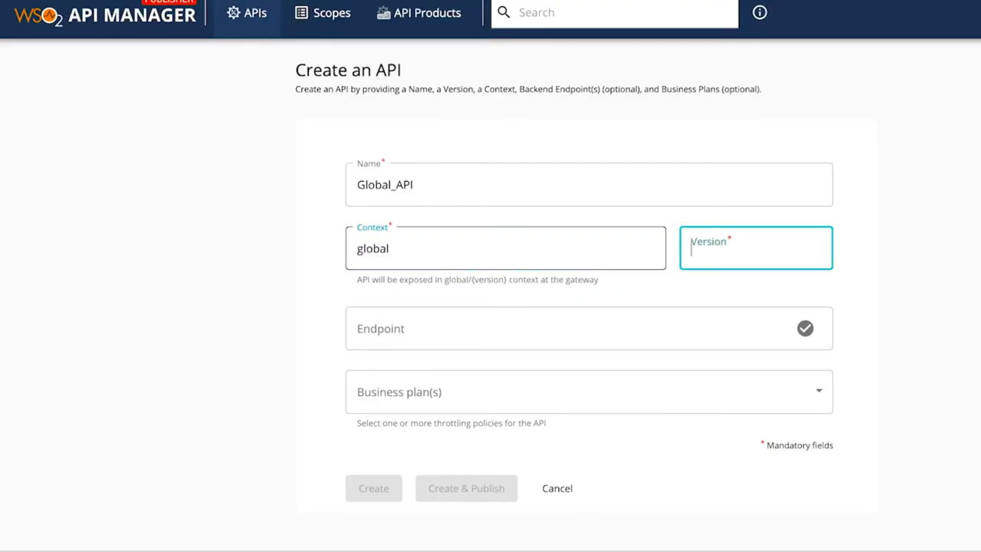
text(0.0.1)
click(374, 330)
text(http)
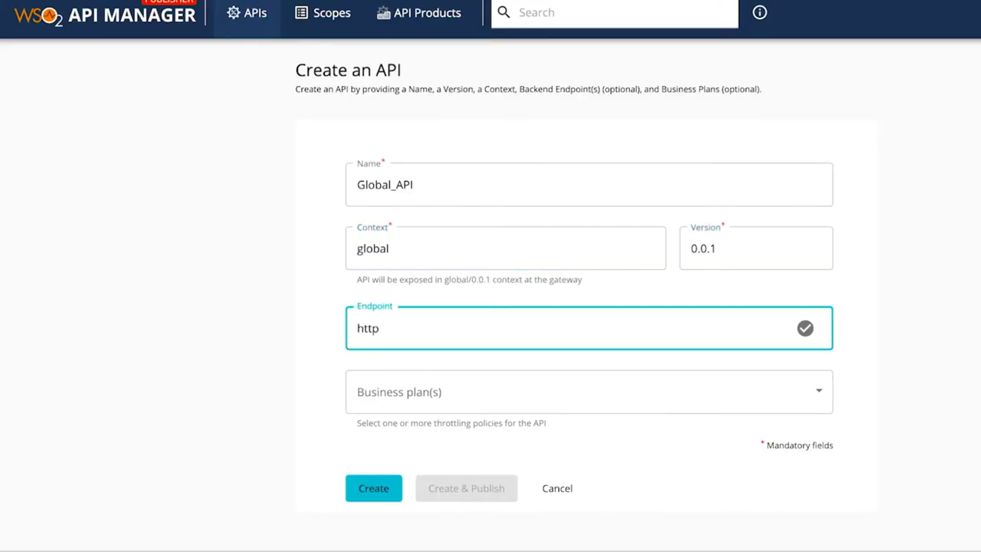
text(://localhost:8080/global)
click(468, 410)
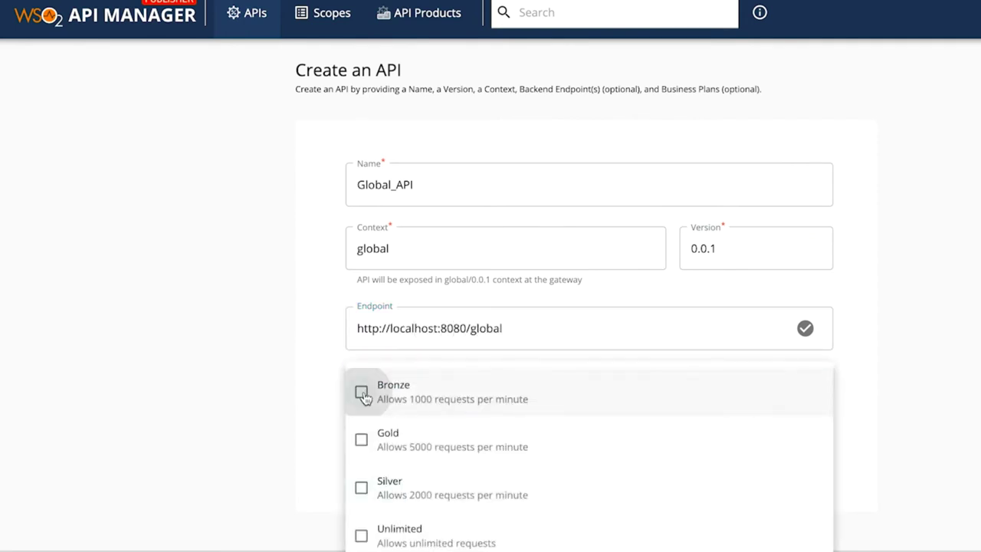
click(361, 392)
click(321, 506)
click(449, 490)
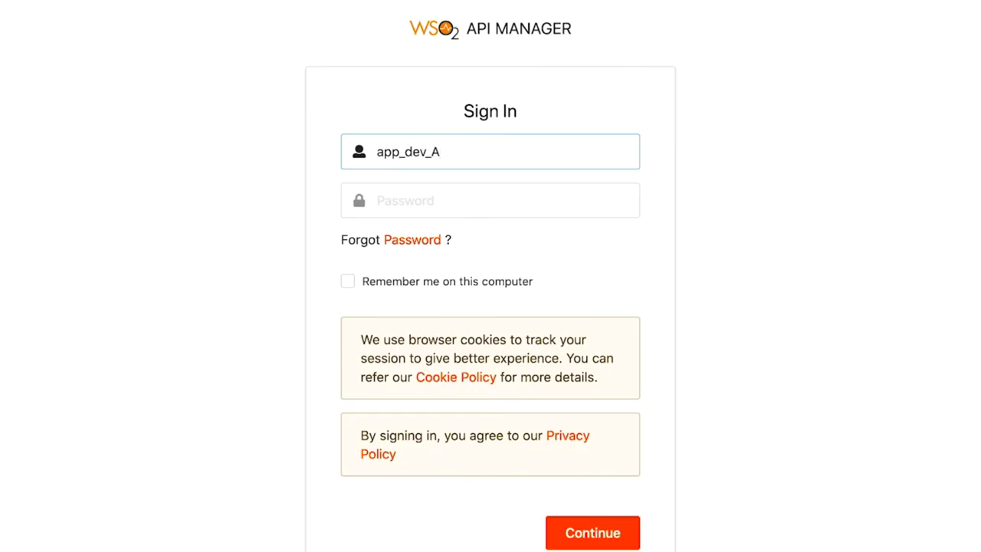
Step: Sign in to the Publisher as the team A developer
text(1)
key(Tab)
text(•••••••)
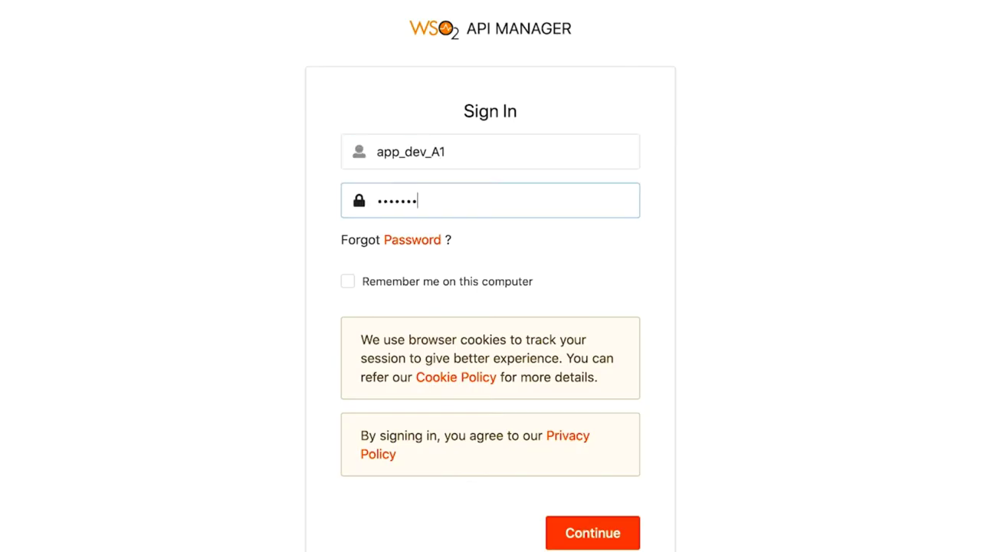
text(•••)
key(Return)
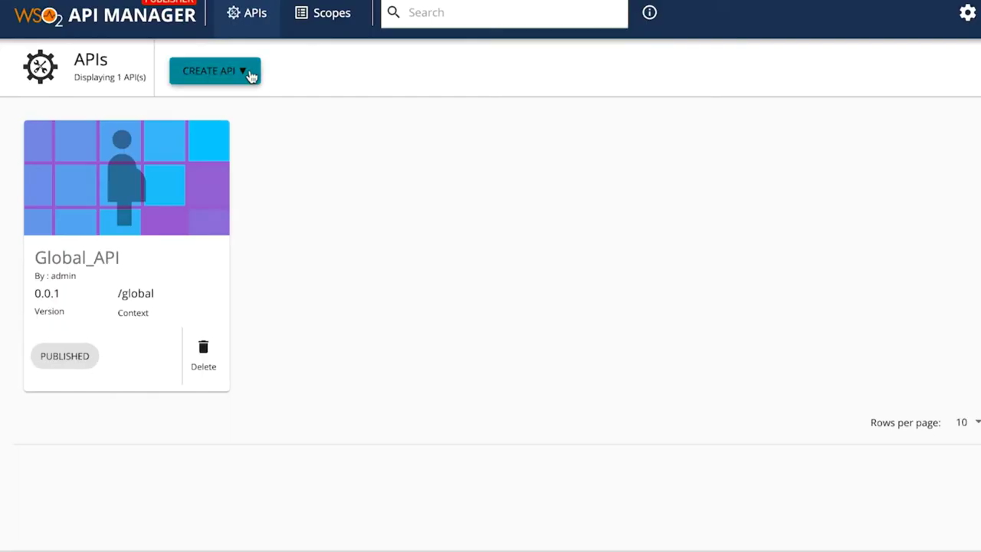
Step: Start a new API named A_team_API with context a_team and version 0.0.1
click(251, 75)
click(271, 124)
text(A_team)
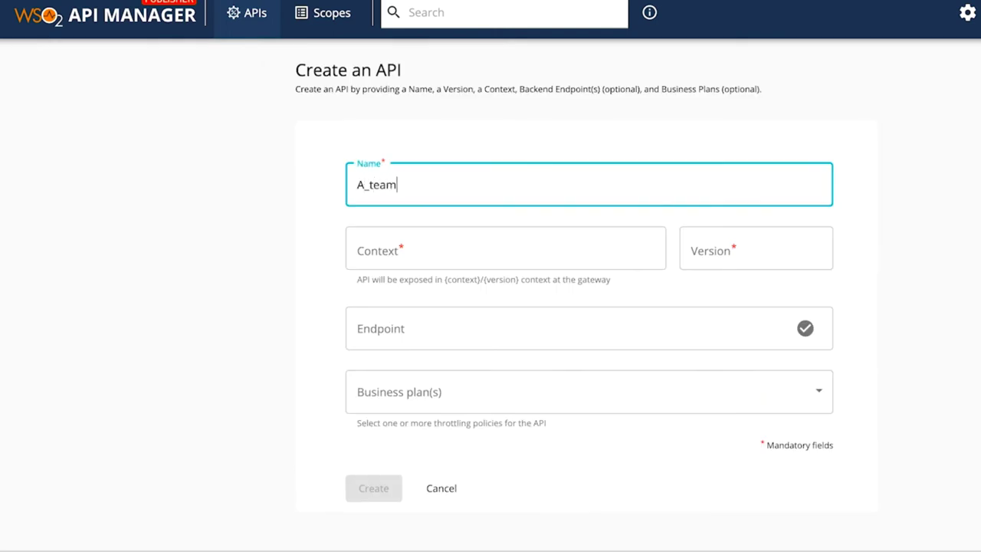
text(_API)
click(366, 245)
text(a)
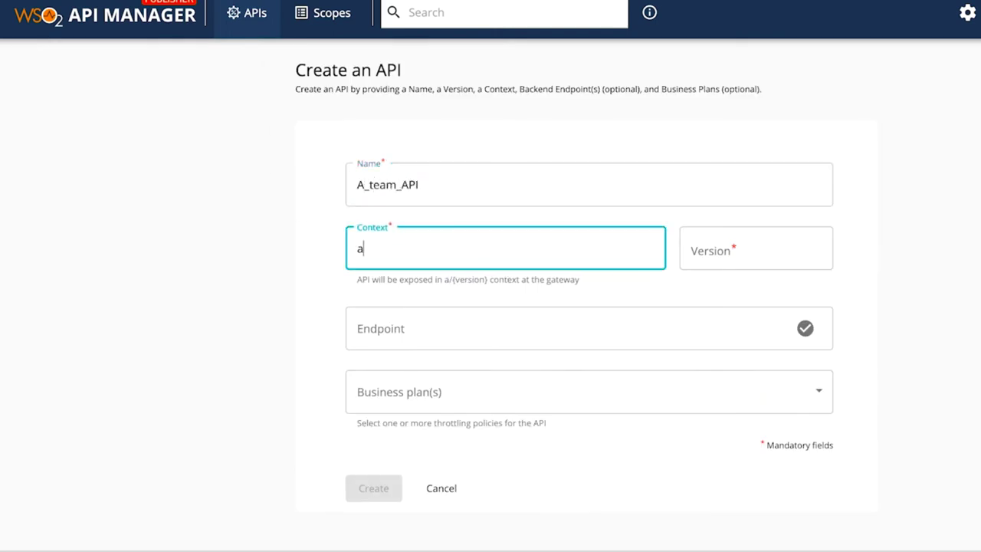
text(_team)
key(Tab)
text(0.0.1)
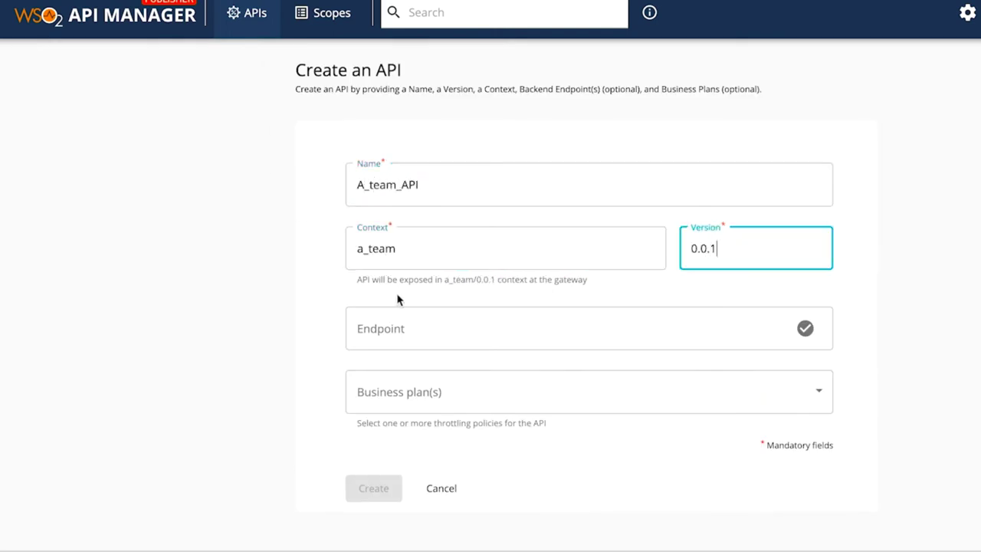
click(400, 328)
text(http://l)
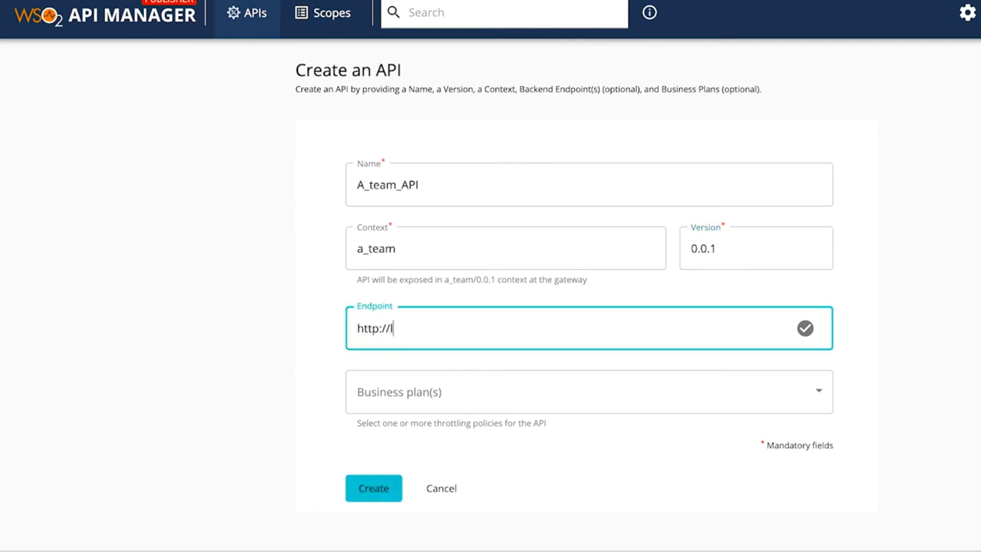
text(ocalhost:8080/a_team)
click(398, 395)
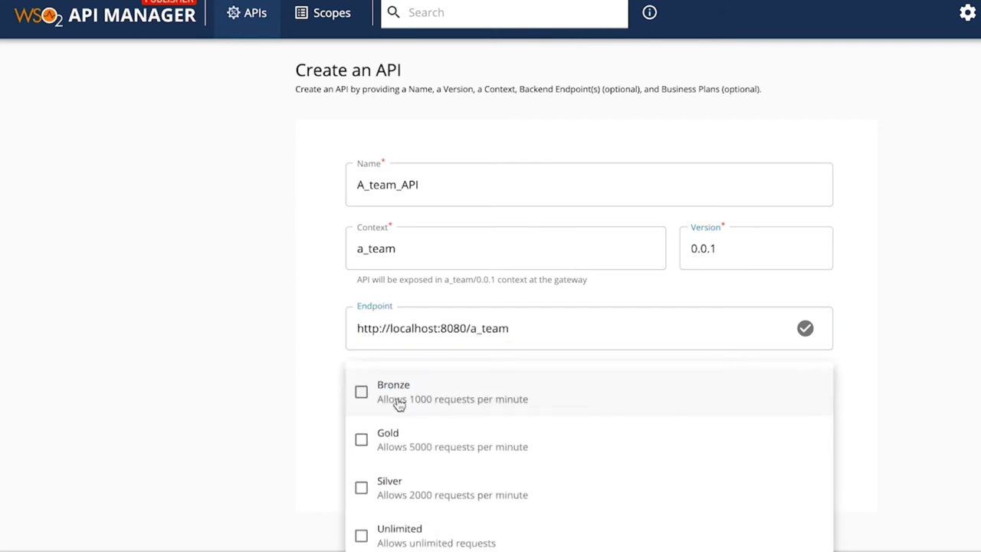
click(398, 398)
click(344, 386)
click(367, 490)
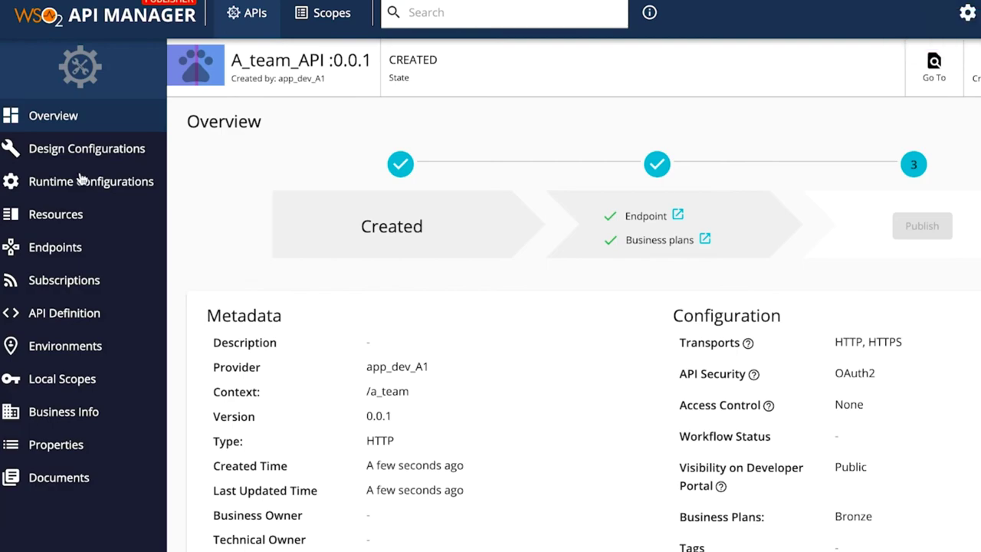
click(86, 149)
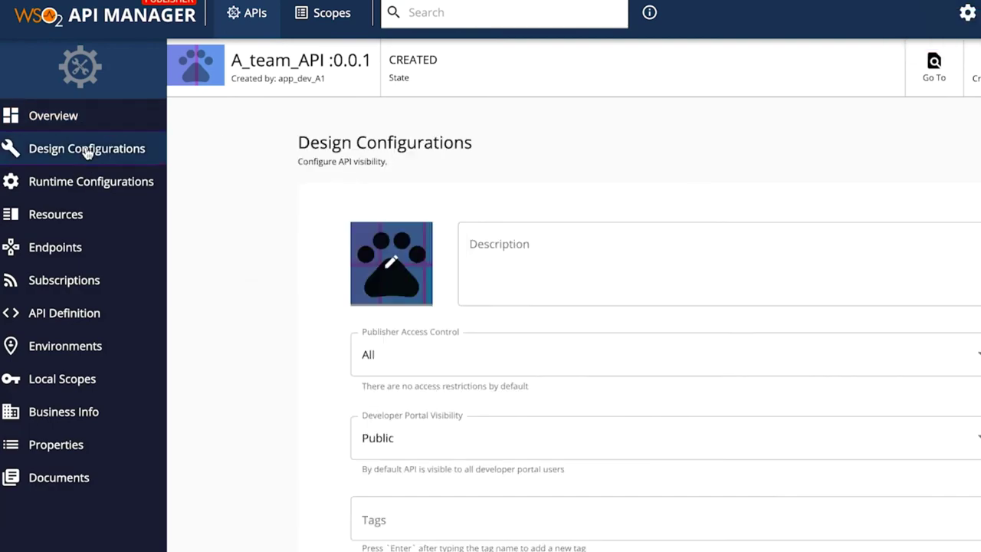
Step: Set A_team_API's Publisher Access Control to Restrict by role(s) with TEAM_A, then save
scroll(402, 245, down, 2)
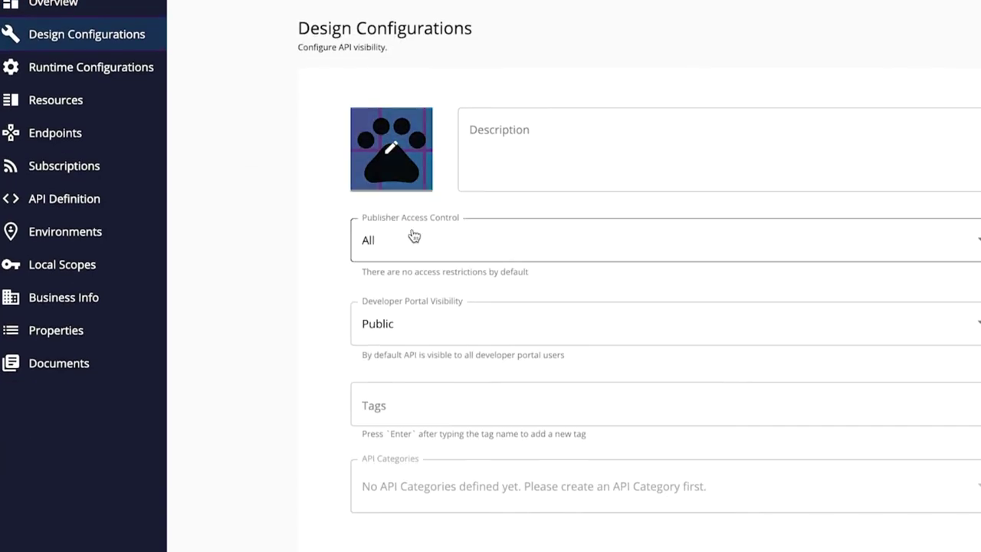
click(916, 244)
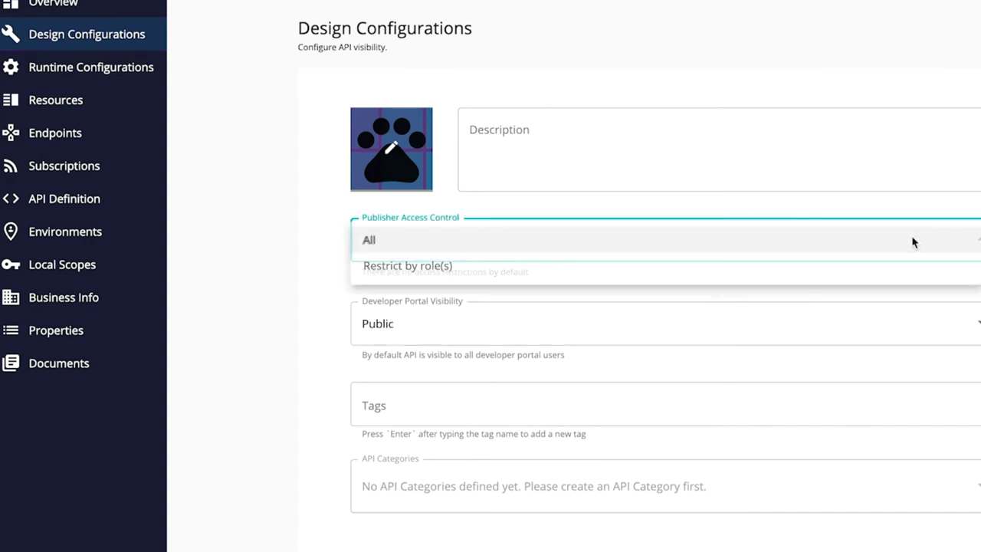
click(852, 277)
click(648, 309)
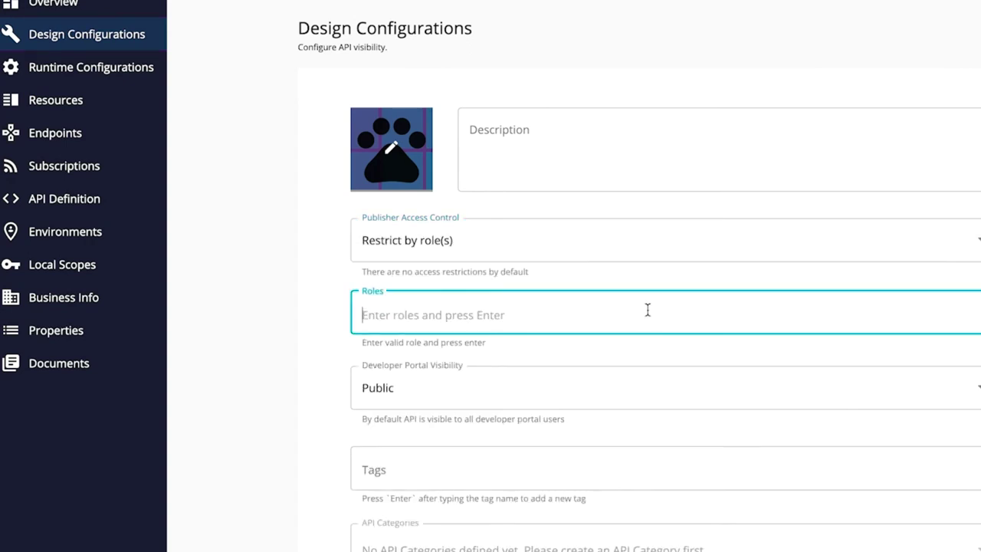
text(TEAM_)
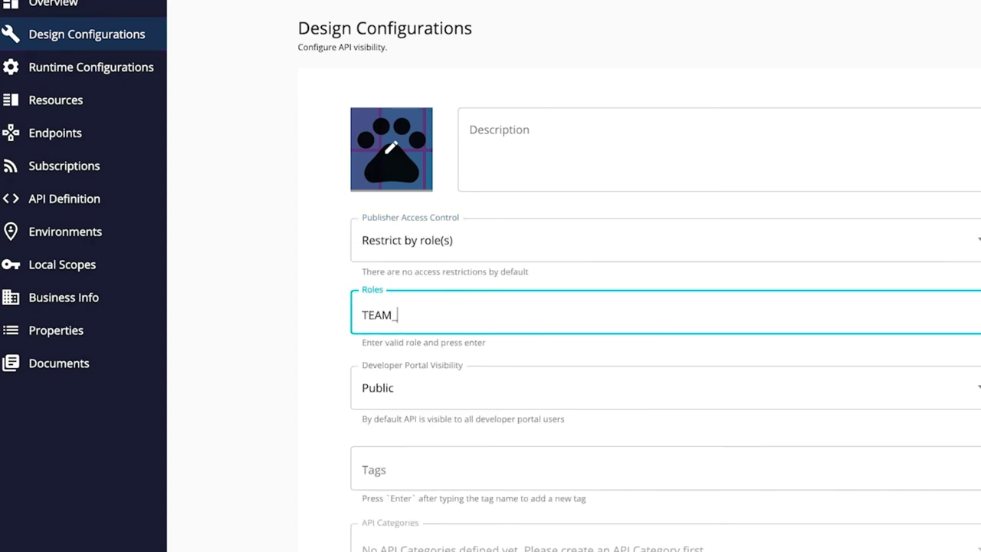
text(A)
key(Return)
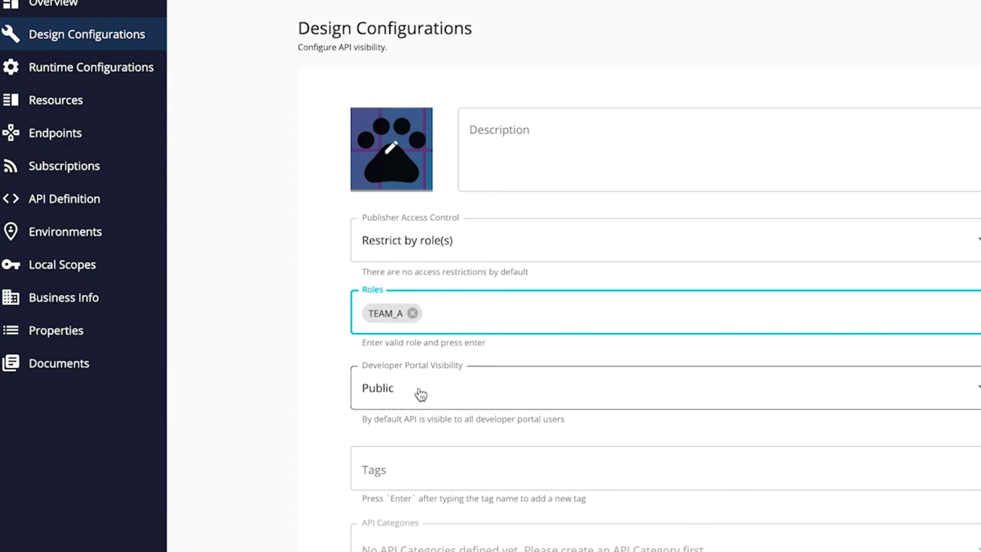
scroll(420, 394, down, 3)
click(383, 502)
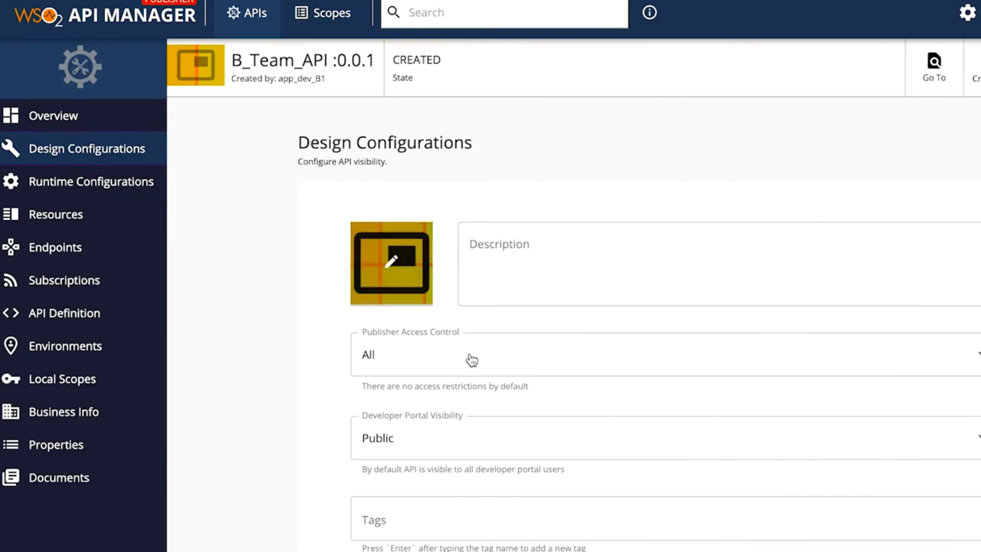
Step: Restrict B_Team_API's publisher access to TEAM_B, then try adding NonexistingRole, which is rejected
click(483, 360)
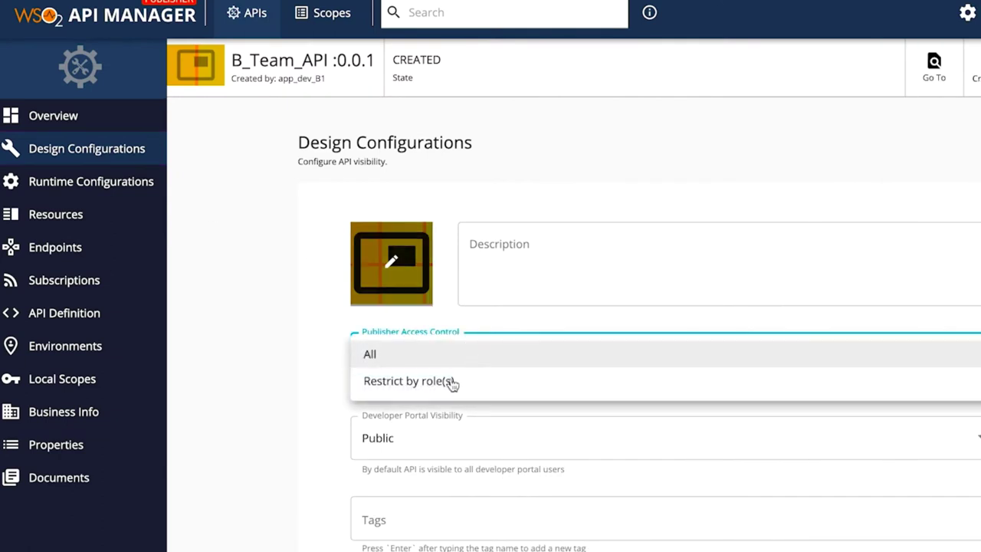
click(449, 383)
click(460, 426)
text(TE)
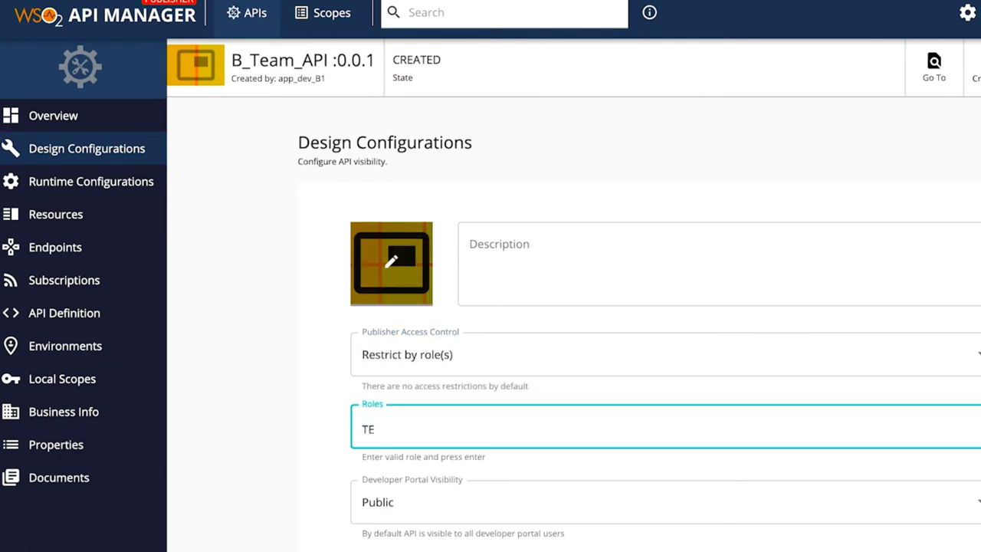
text(AM_B)
key(Return)
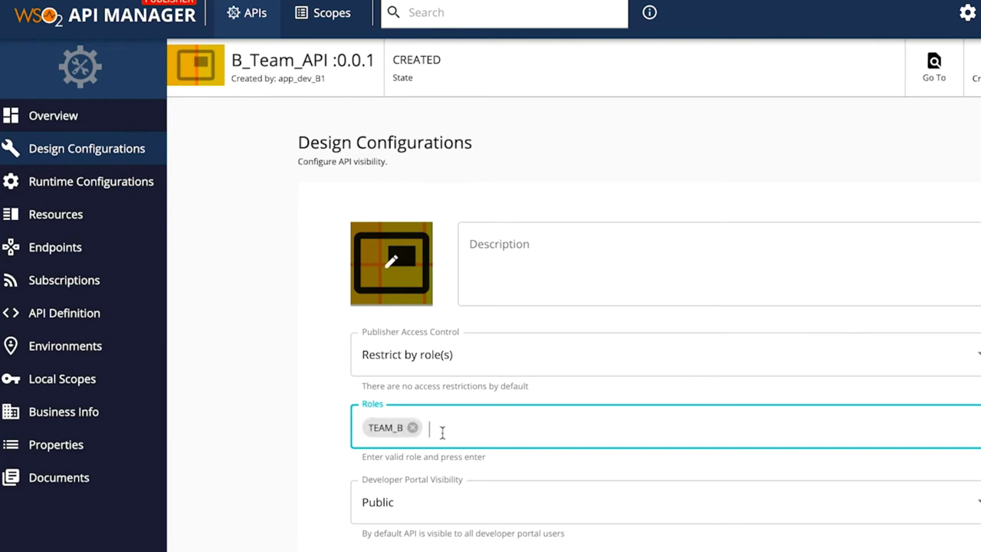
text(N)
text(one)
text(xistingR)
text(ole)
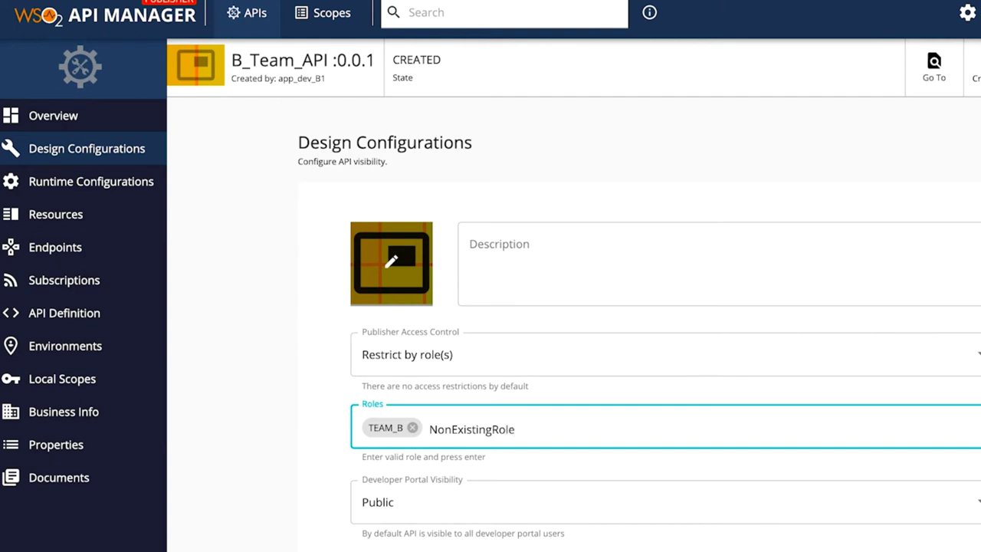
key(Return)
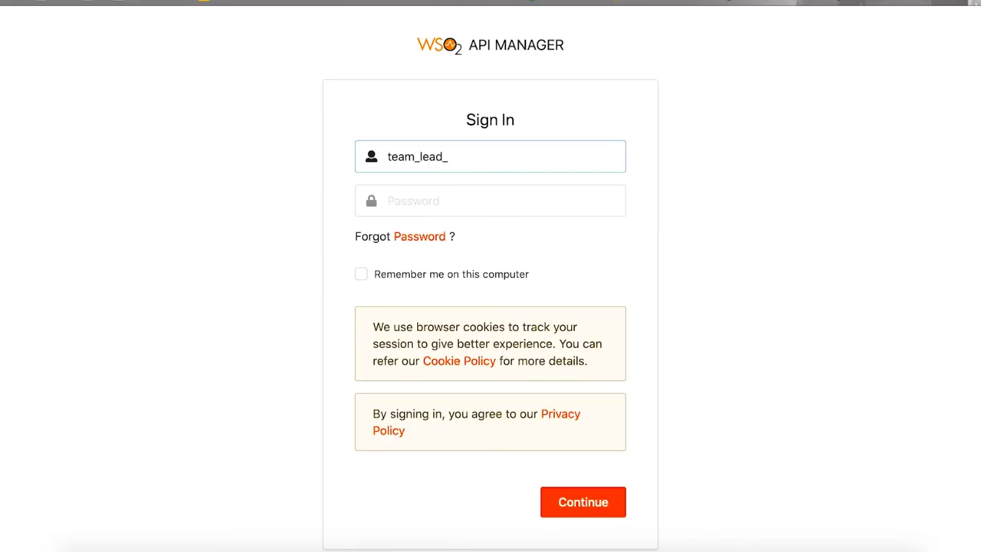
Step: Sign in to the Publisher as team lead A
text(A)
key(Tab)
text(••••••••••)
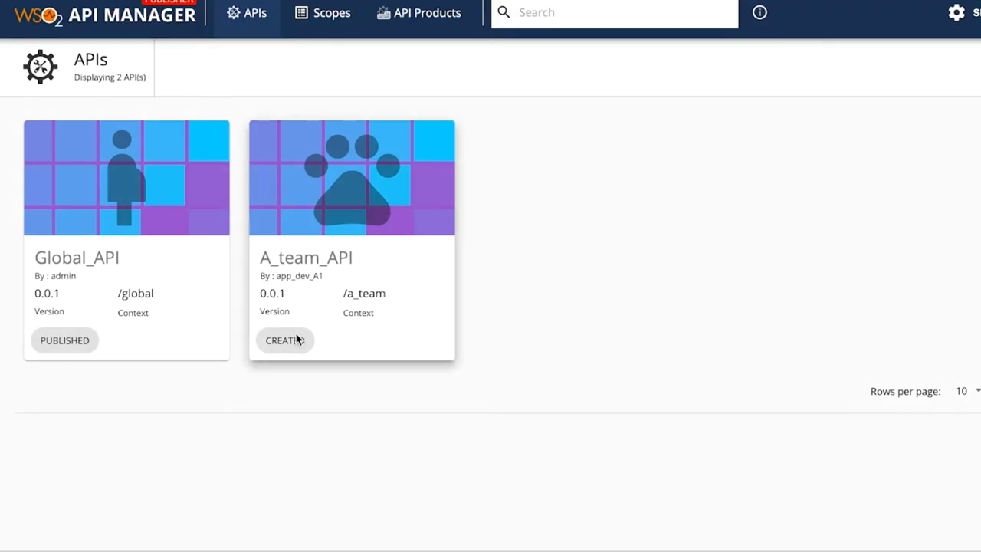
Step: Publish A_team_API from its Lifecycle page
click(358, 210)
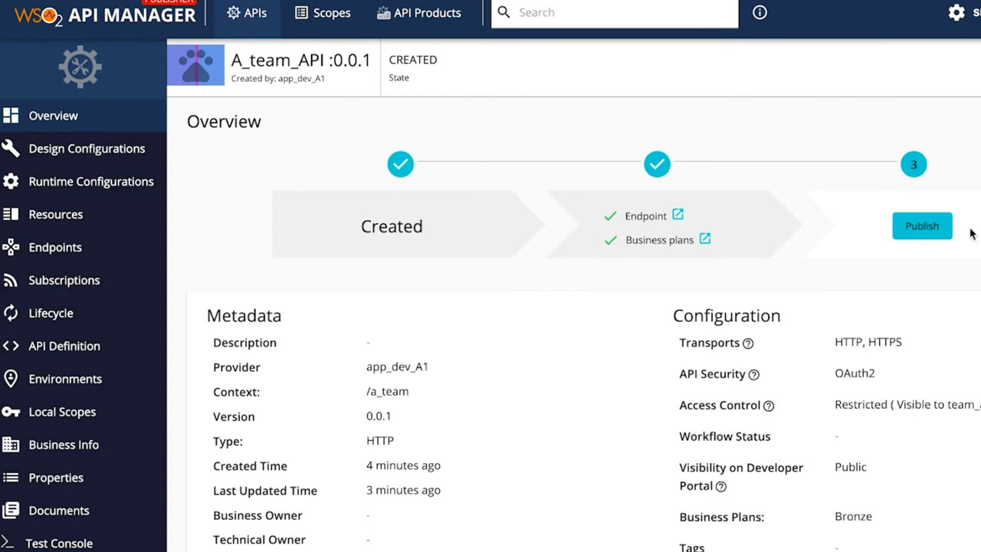
scroll(970, 233, down, 3)
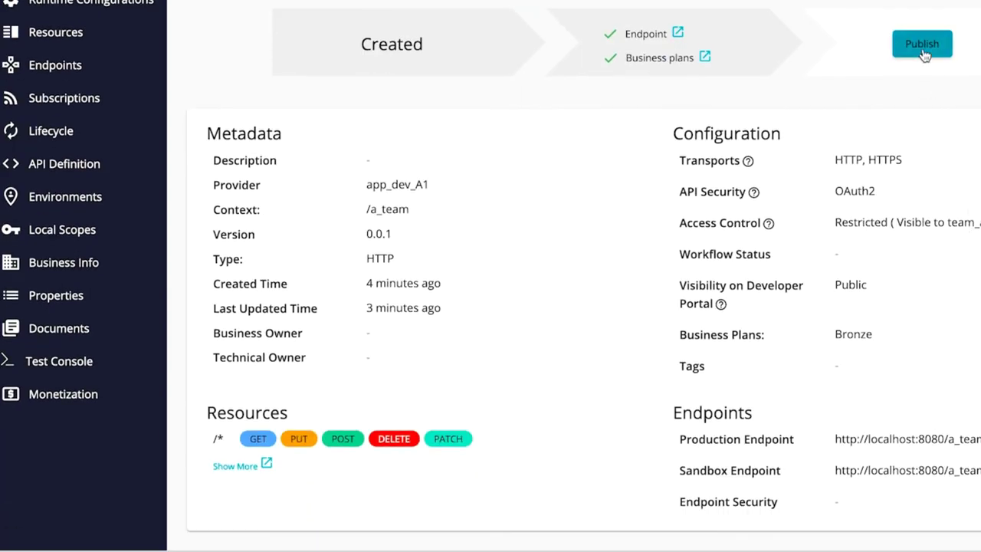
click(64, 132)
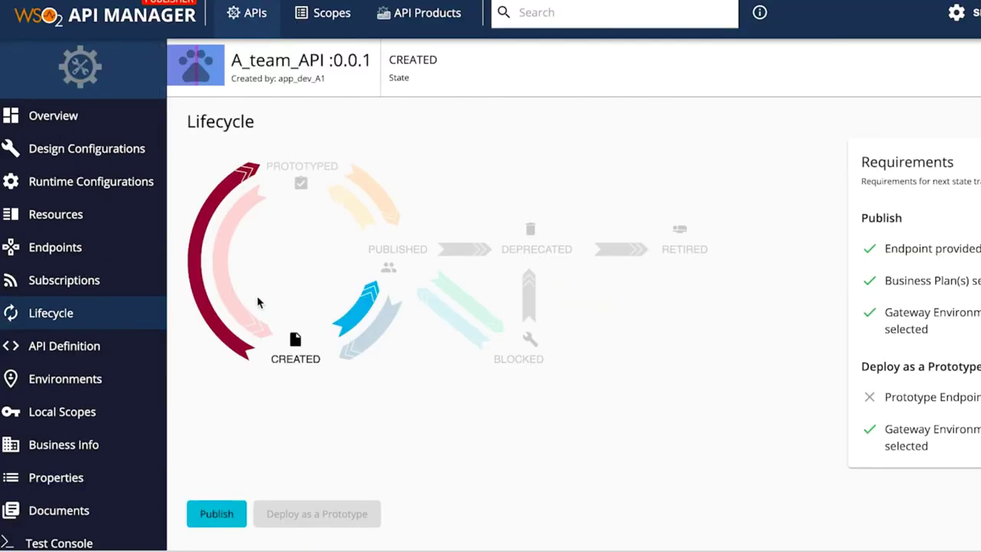
click(225, 512)
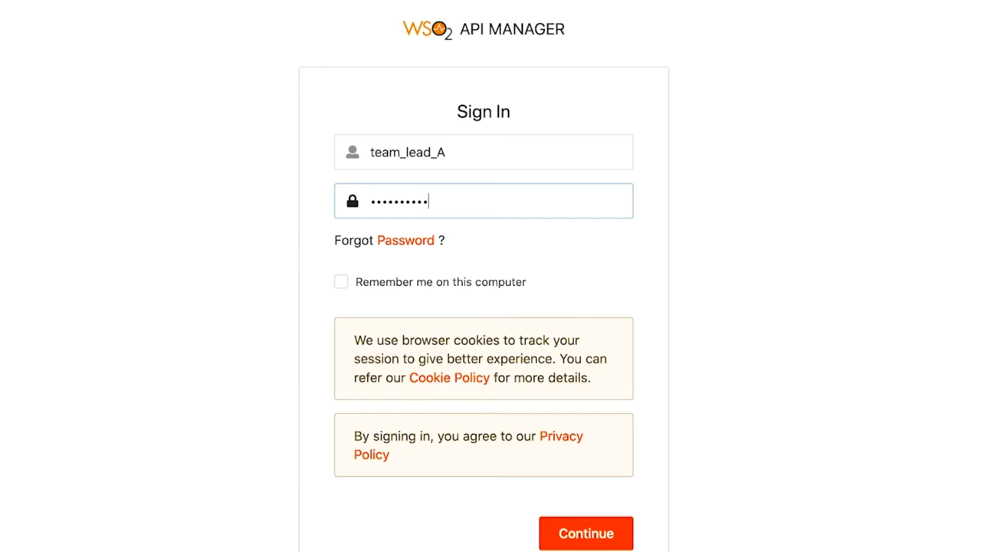
Step: Sign in and open A_team_API's Design Configurations
key(Return)
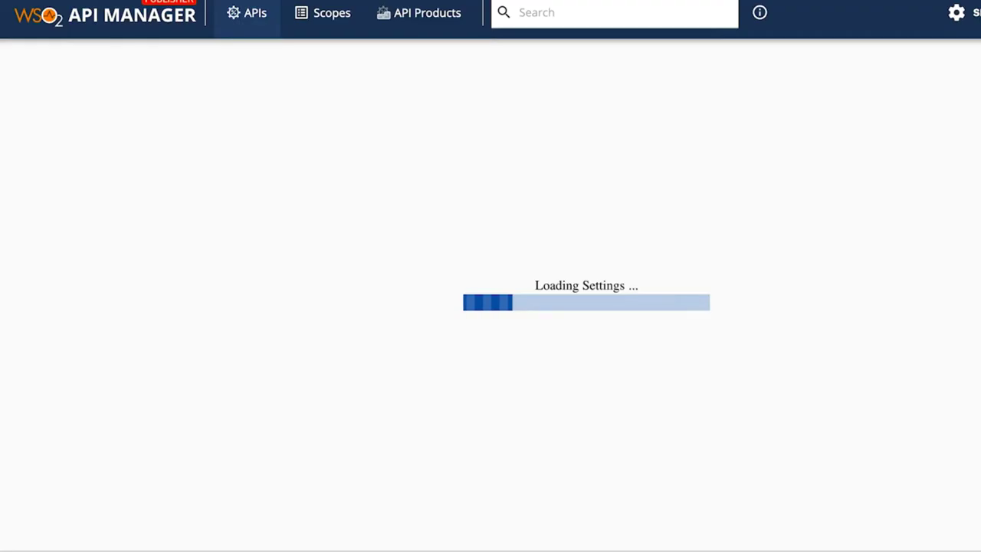
click(364, 217)
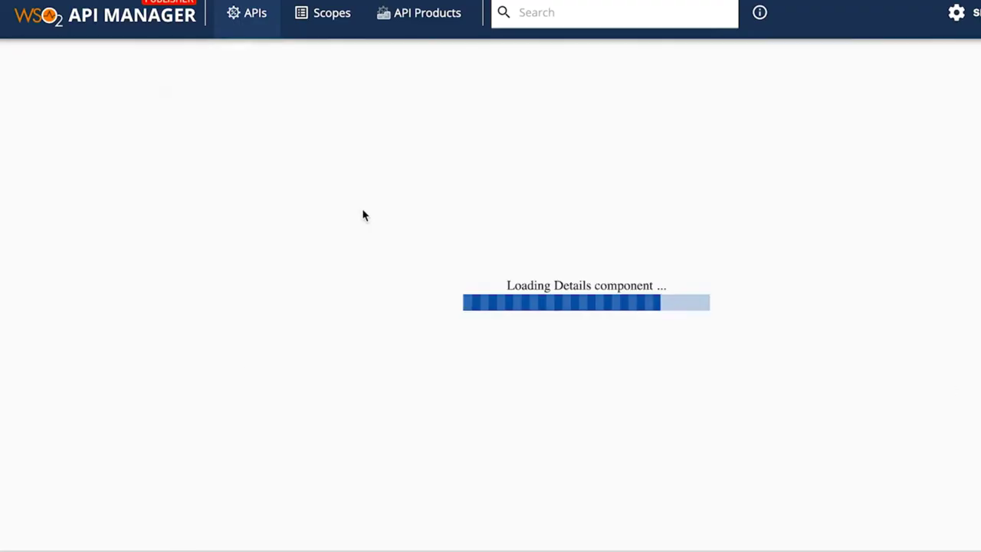
click(130, 153)
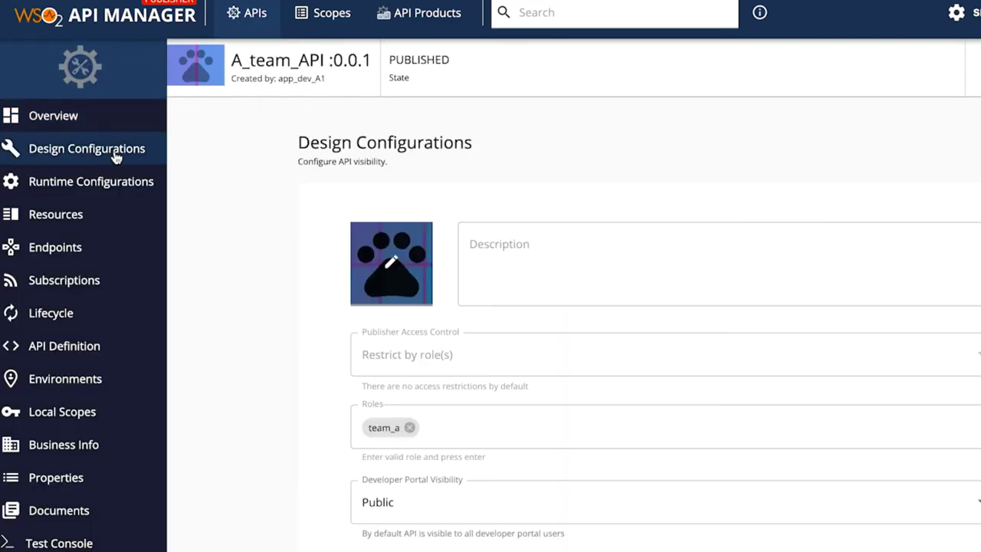
scroll(432, 354, down, 2)
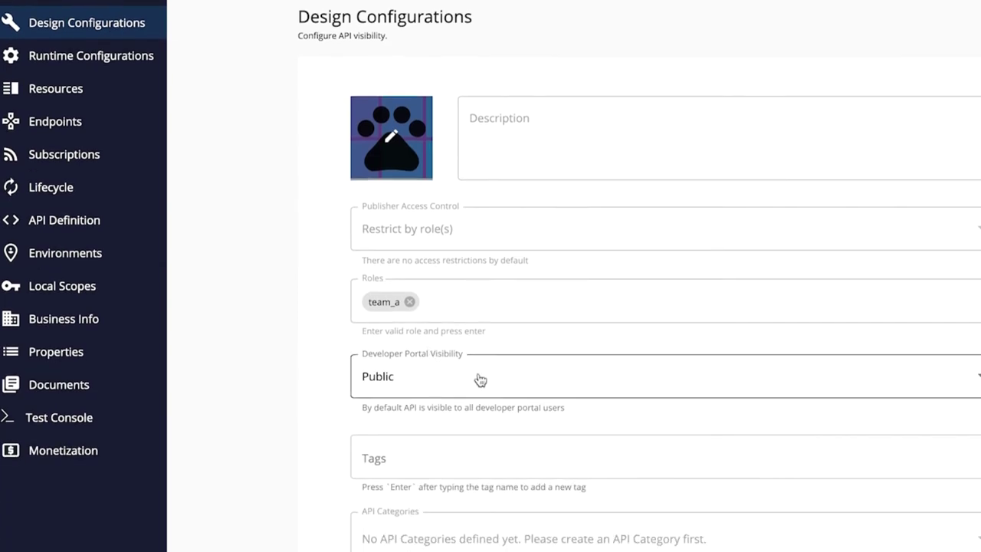
scroll(498, 368, down, 1)
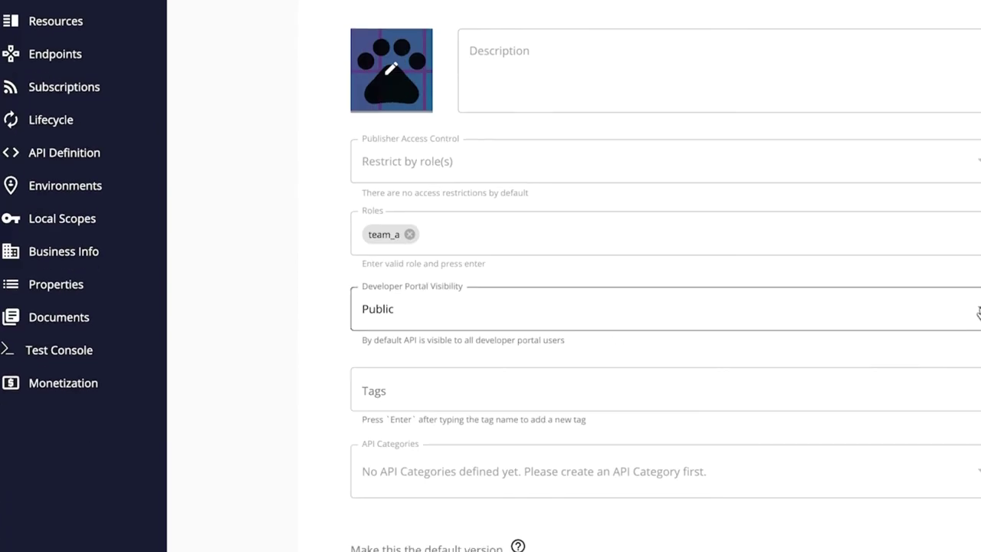
Step: Restrict A_team_API's Developer Portal visibility to roles FIN and ACC, then save
click(913, 308)
click(785, 341)
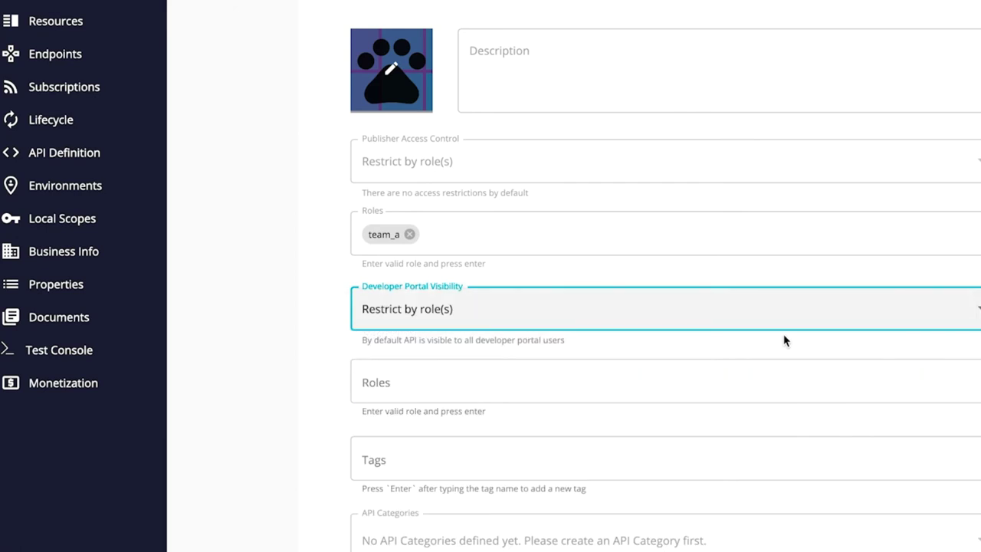
click(538, 382)
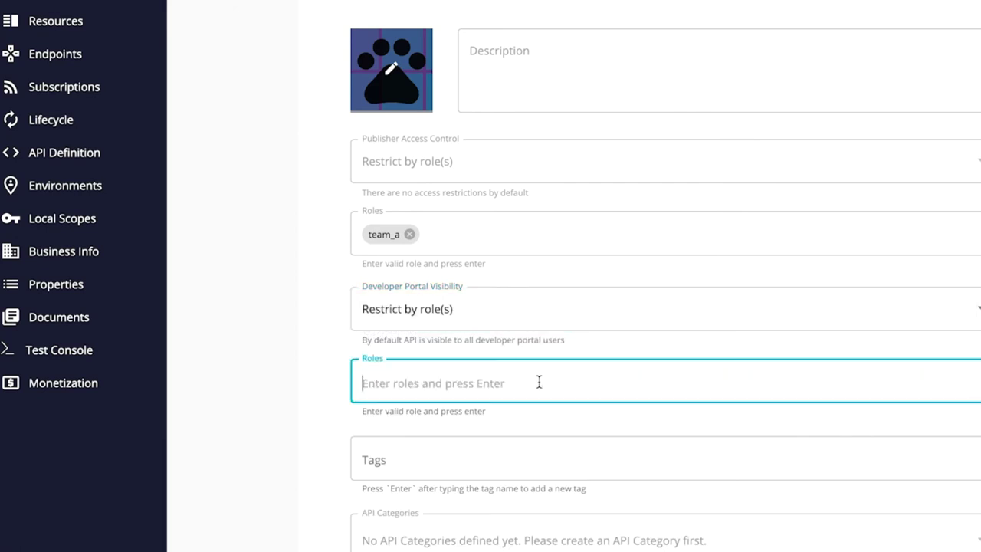
text(FIN)
key(Return)
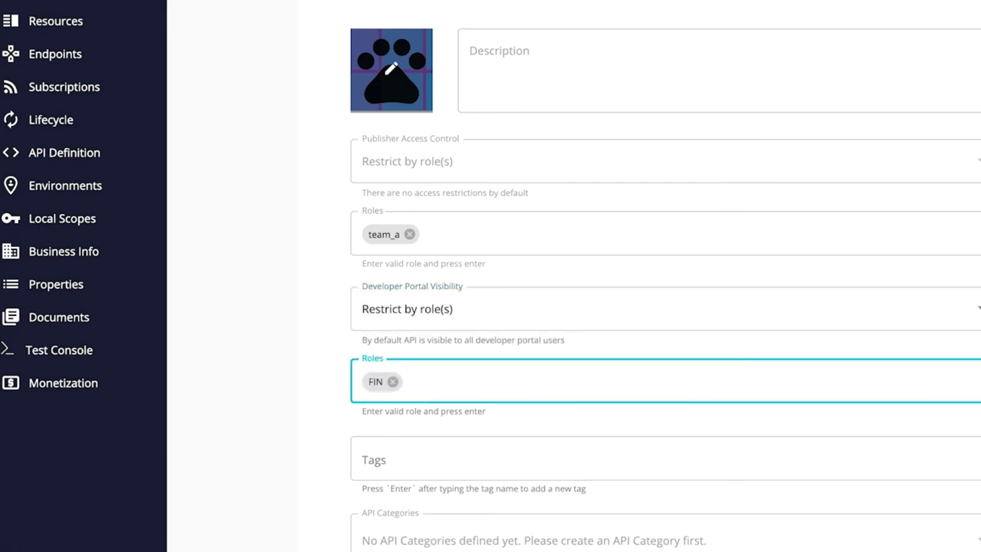
text(Acc)
text(CC)
key(Return)
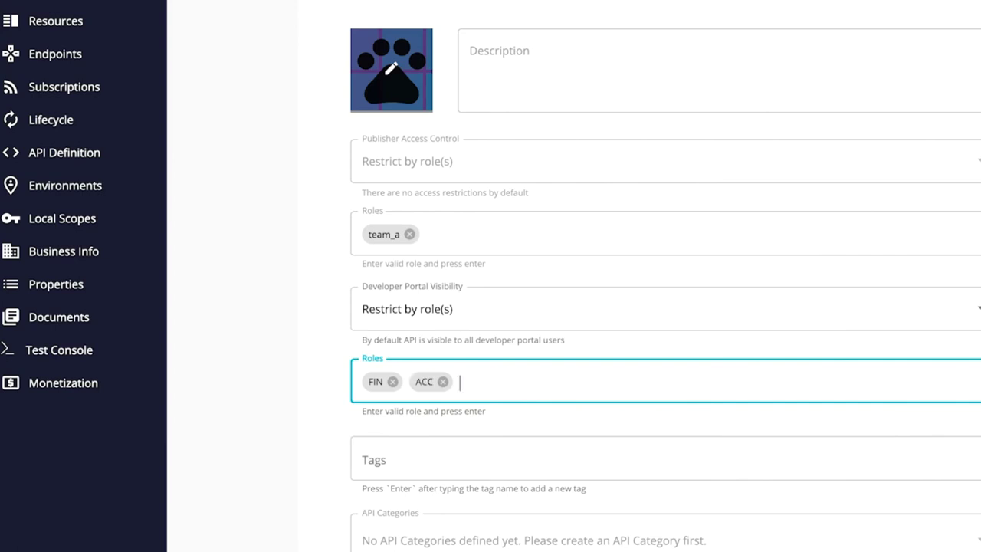
scroll(536, 388, down, 3)
click(394, 460)
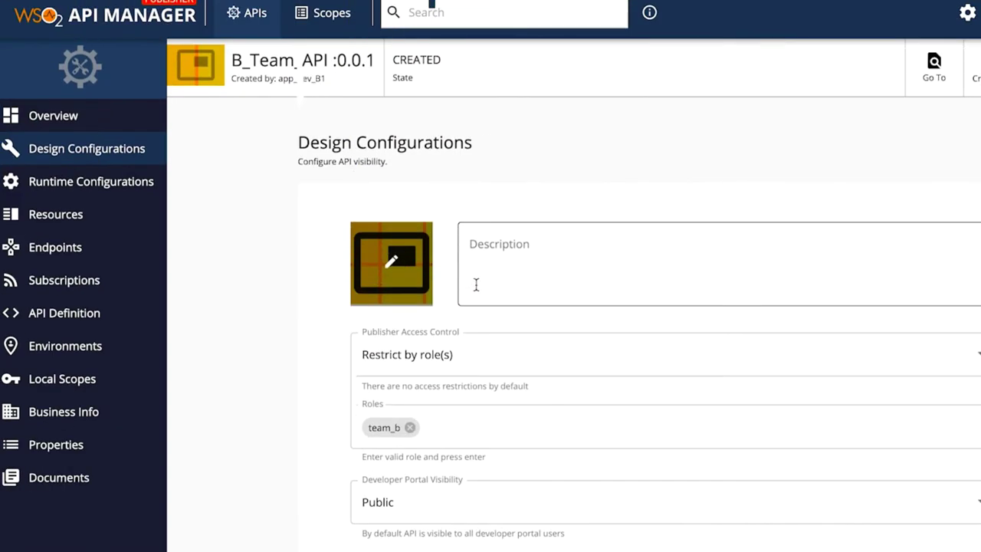
Step: Set B_Team_API's Developer Portal Visibility to Restrict by role(s) with only FIN, then save
scroll(425, 253, down, 4)
click(425, 226)
click(422, 252)
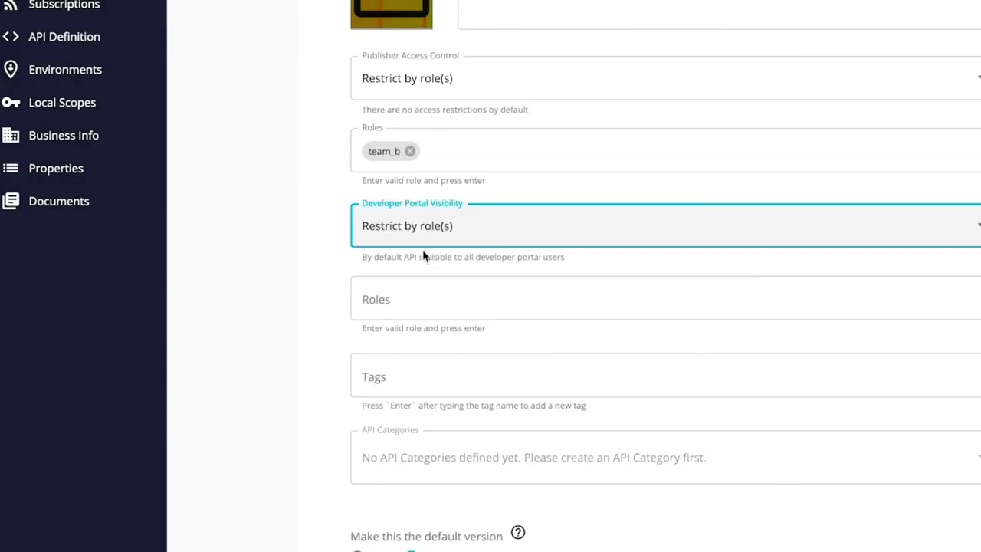
click(408, 304)
text(F)
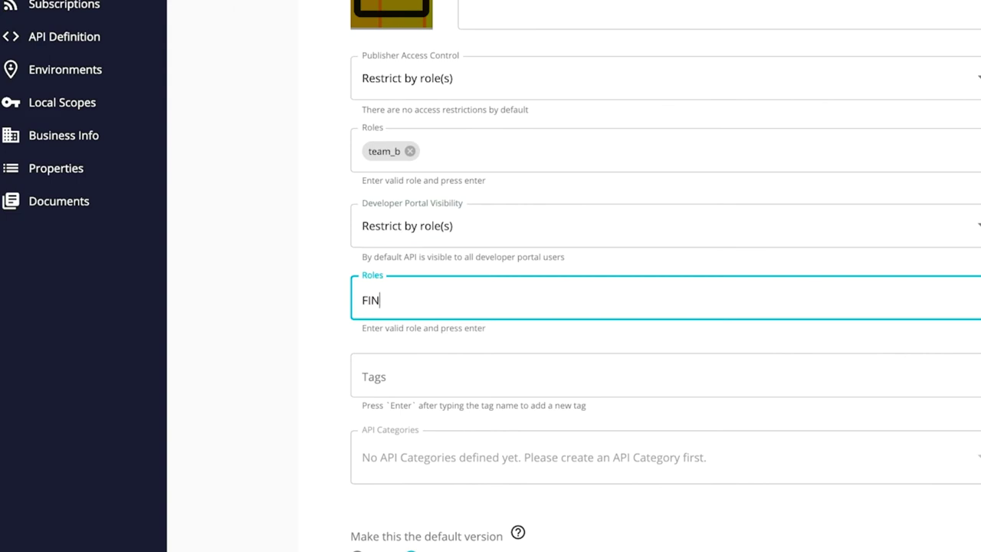
text(IN)
key(Return)
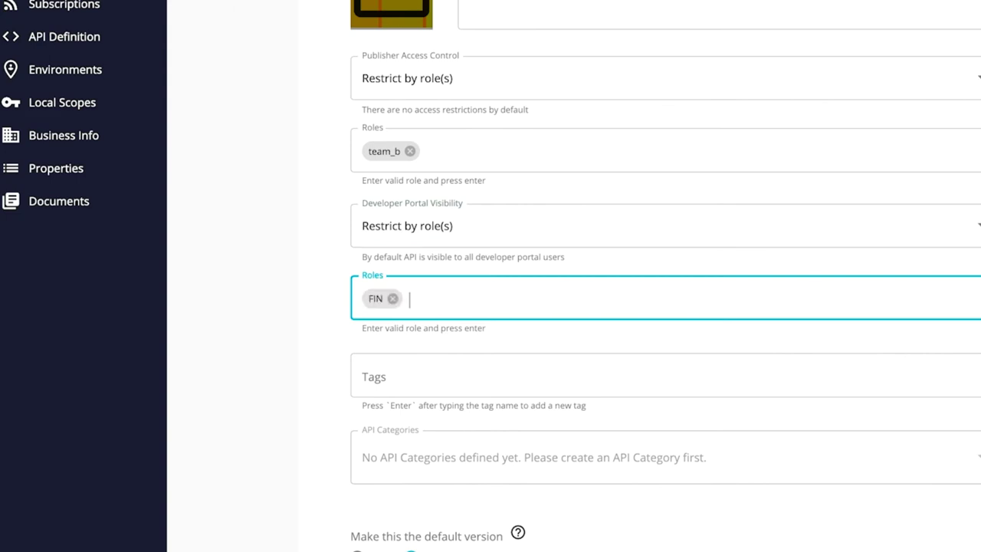
scroll(651, 306, down, 3)
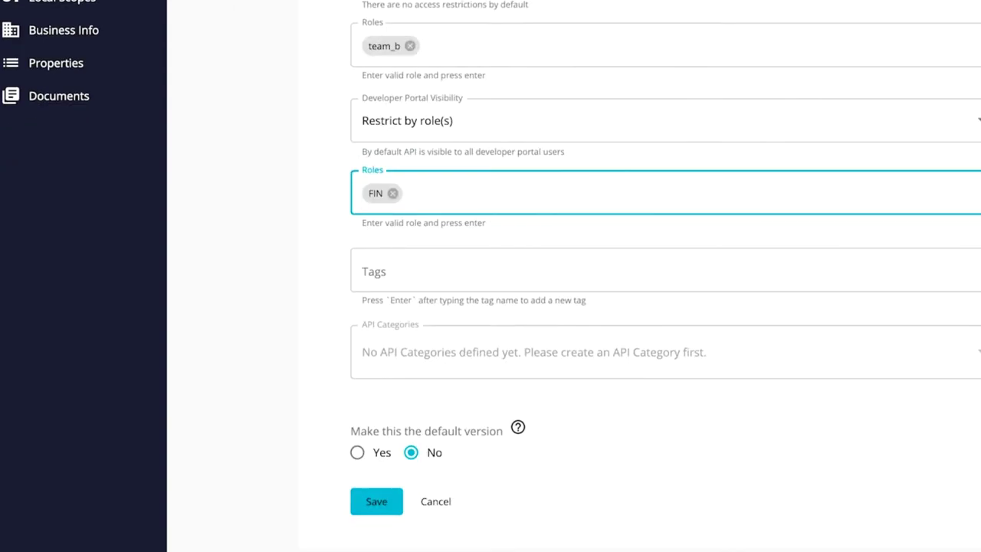
click(380, 504)
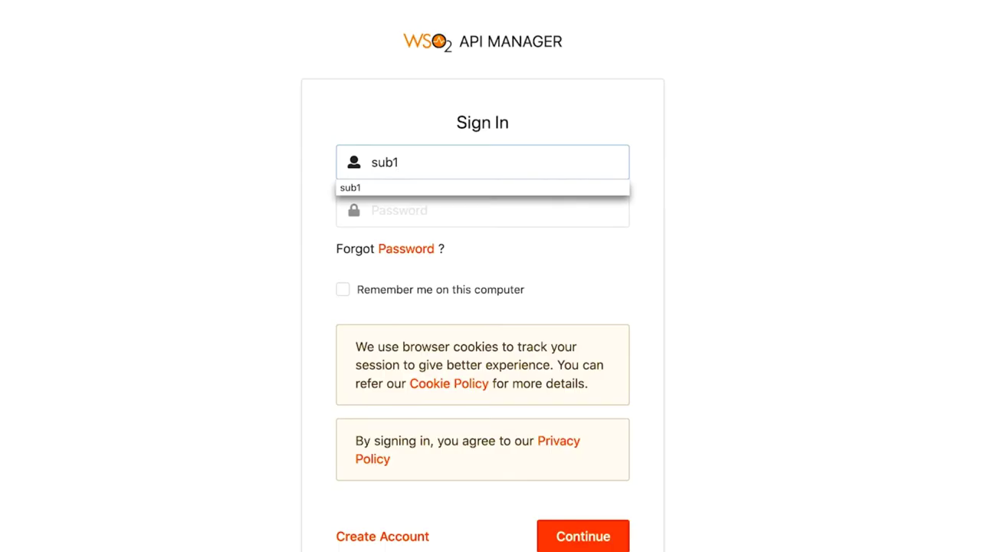
Step: Sign in to the Developer Portal as the first subscriber, then as the second, comparing visible APIs
click(490, 210)
text(su)
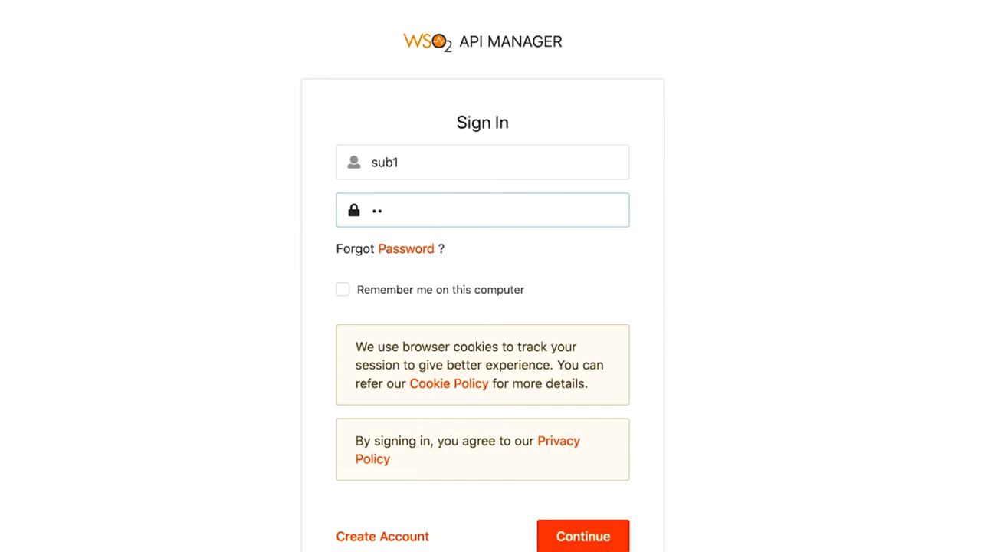
key(Return)
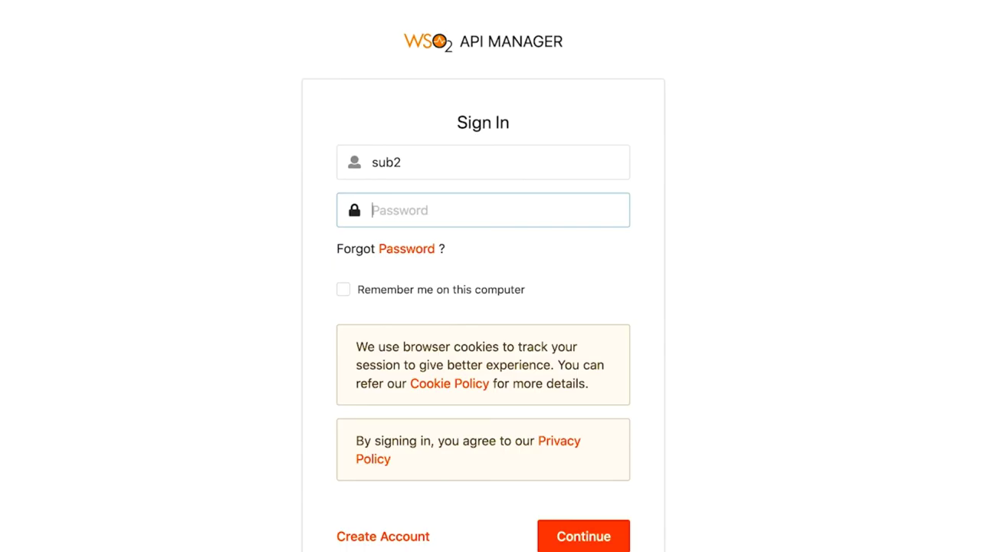
text(sub2)
key(Return)
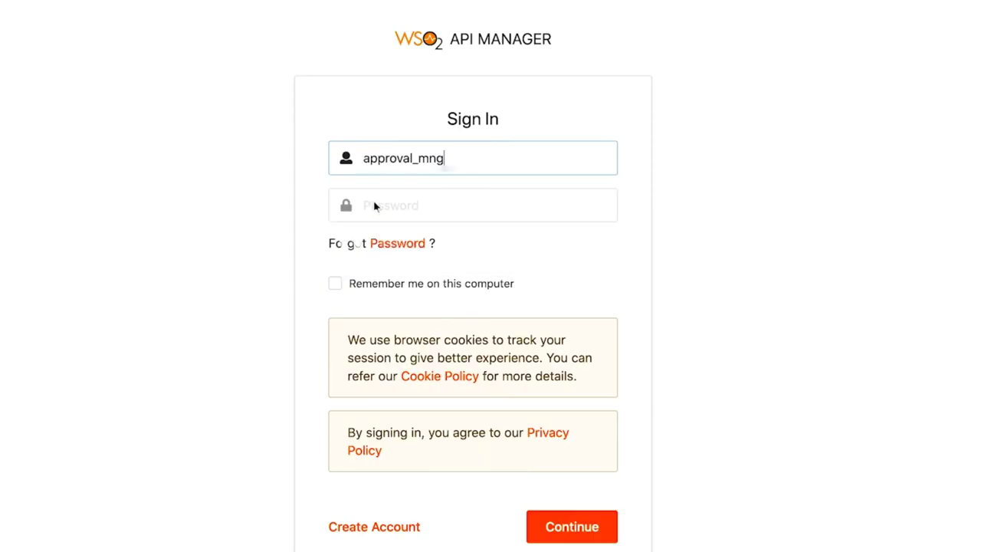
Step: Enter the approval manager's password for the Admin Portal and scroll down to the Tasks section
click(375, 204)
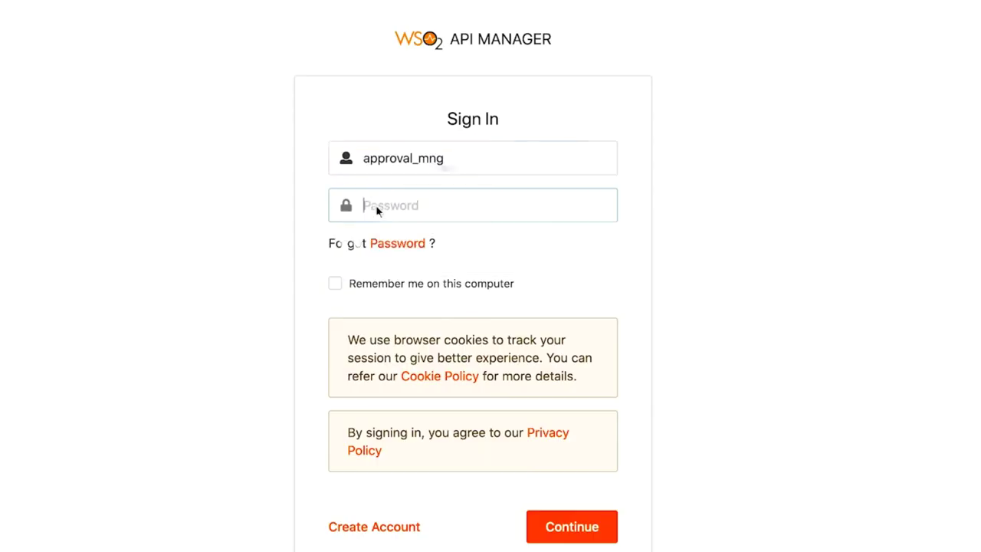
text(•)
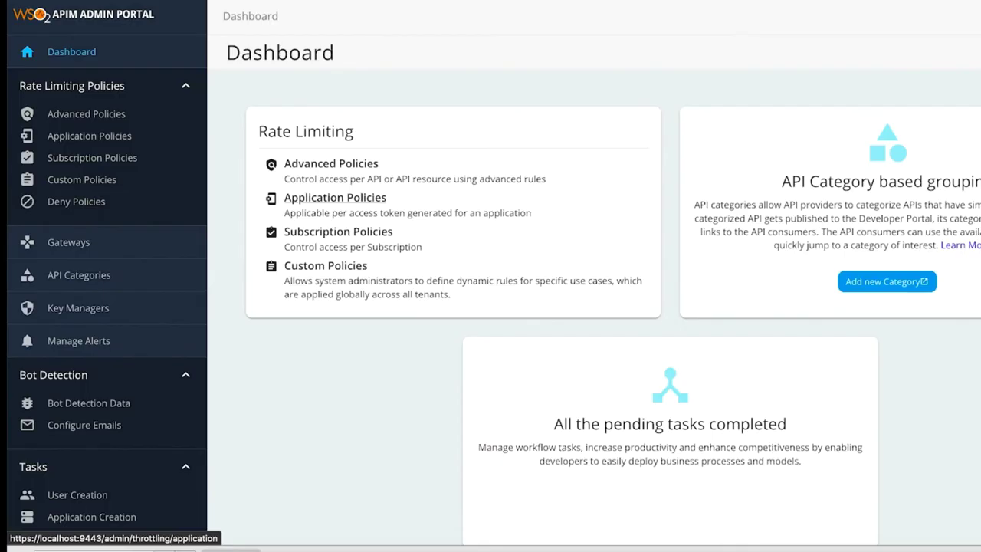
scroll(159, 395, down, 1)
scroll(159, 395, down, 3)
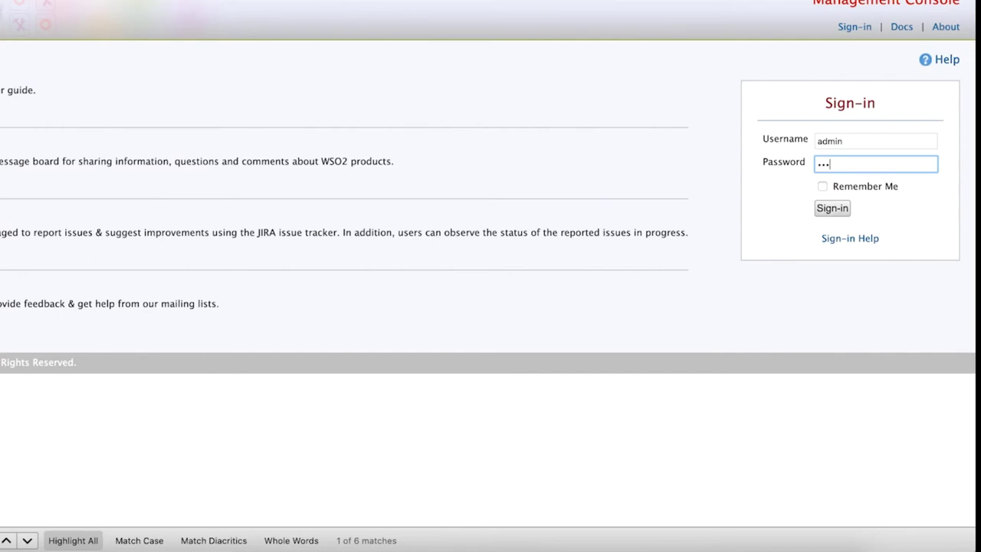
Step: Open _system/governance/apimgt/applicationdata/workflow-extensions.xml in the registry for text editing
text(in)
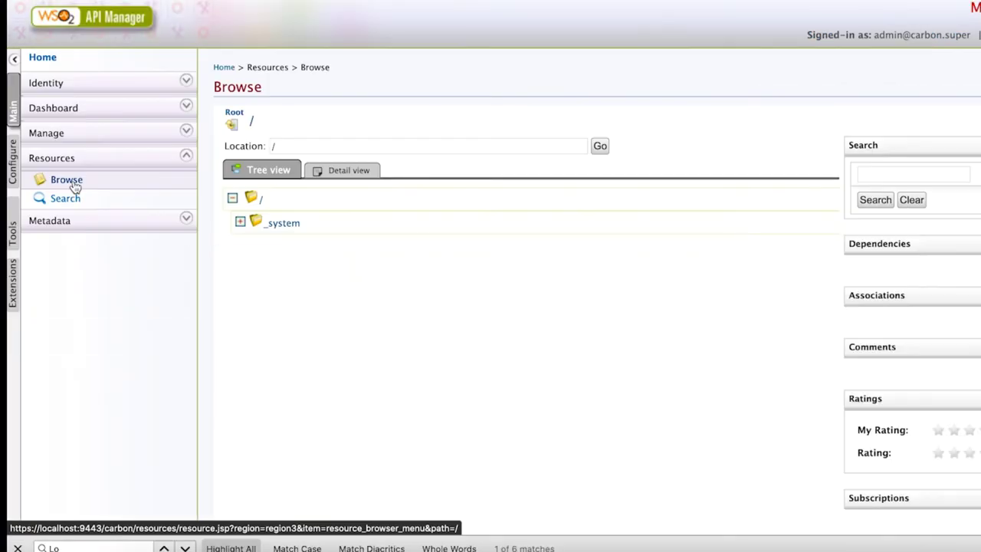
click(241, 222)
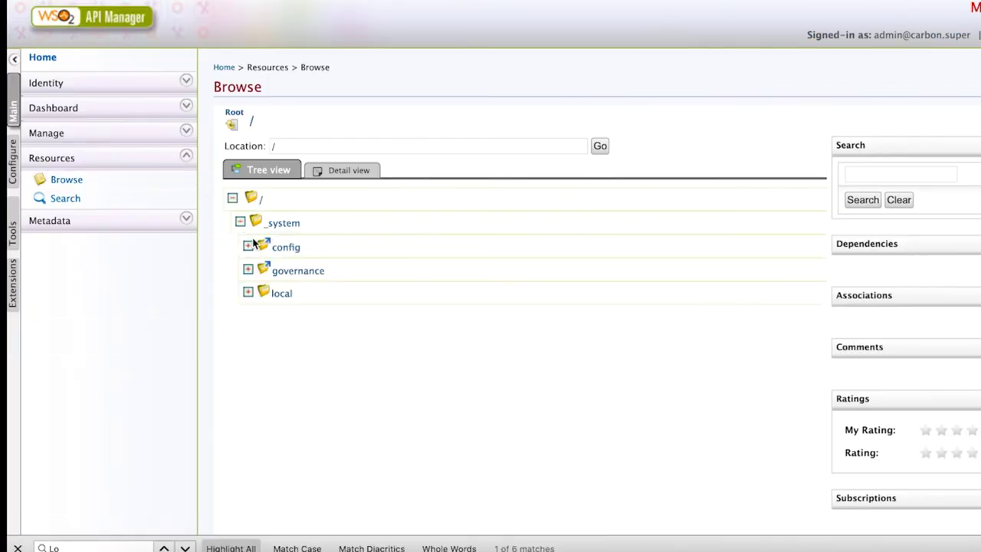
click(248, 271)
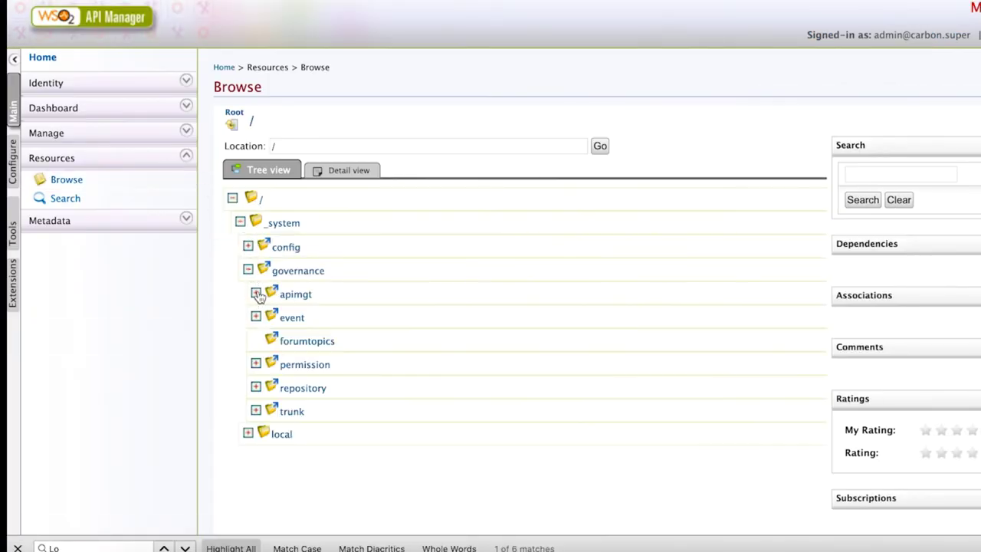
click(256, 295)
click(264, 316)
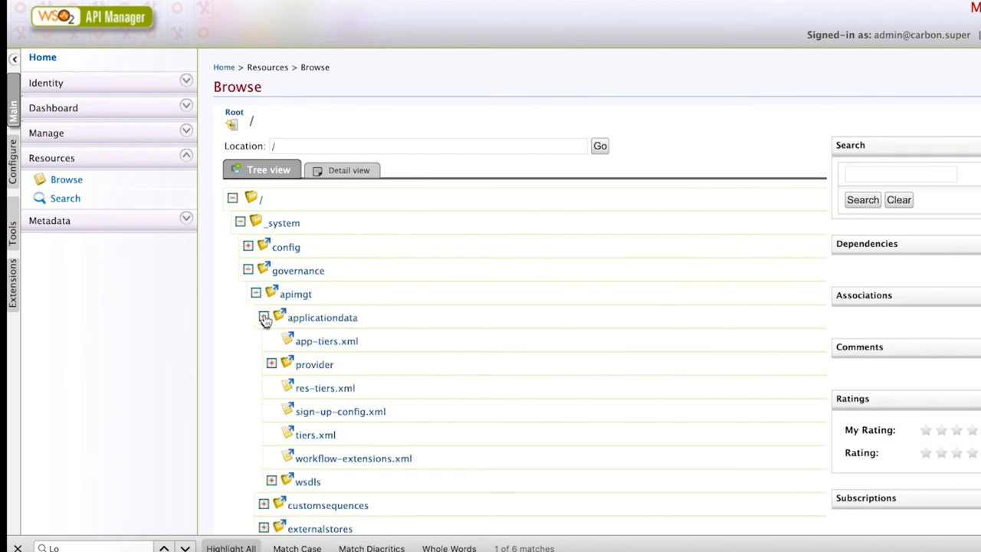
click(365, 458)
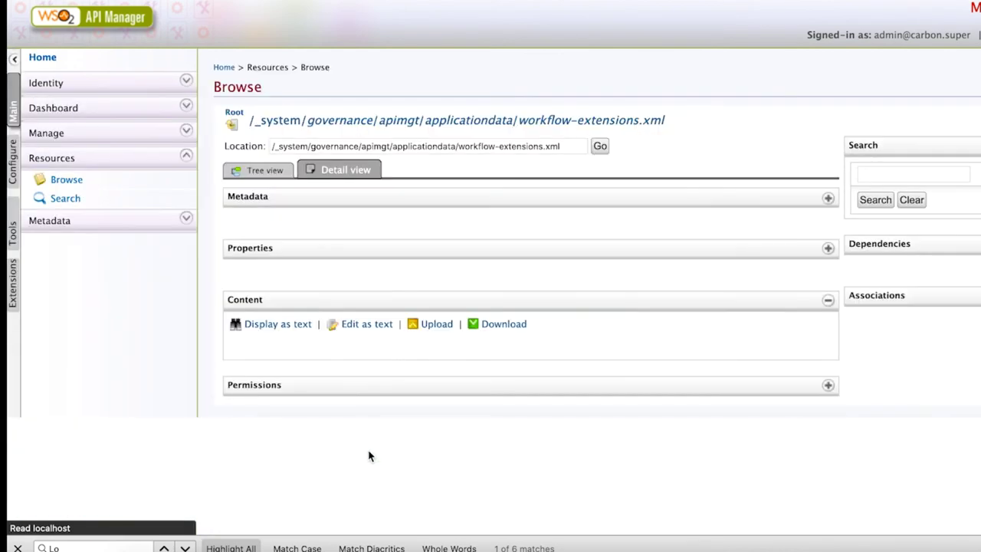
click(379, 326)
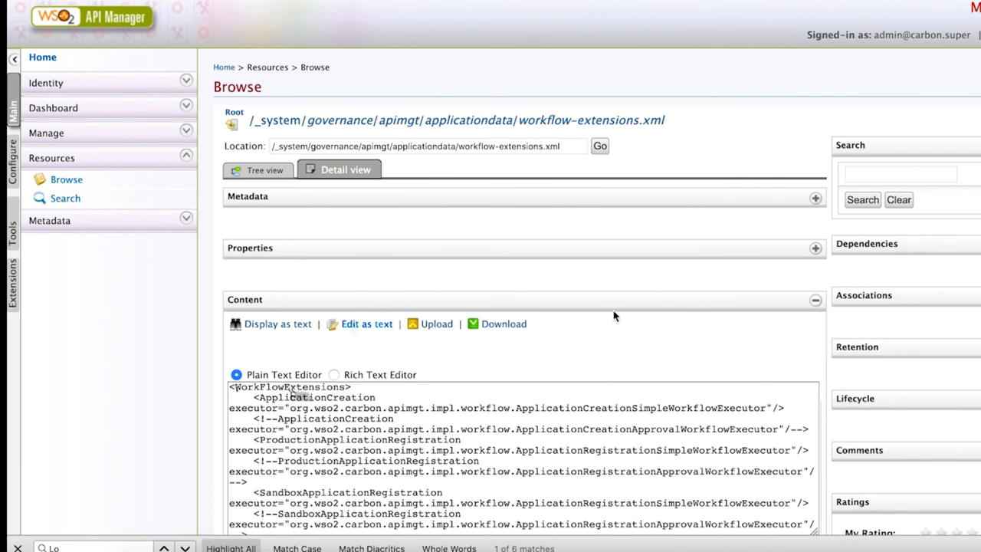
Step: Comment out the simple APIStateChange executor and uncomment the approval APIStateChange executor
scroll(835, 398, down, 3)
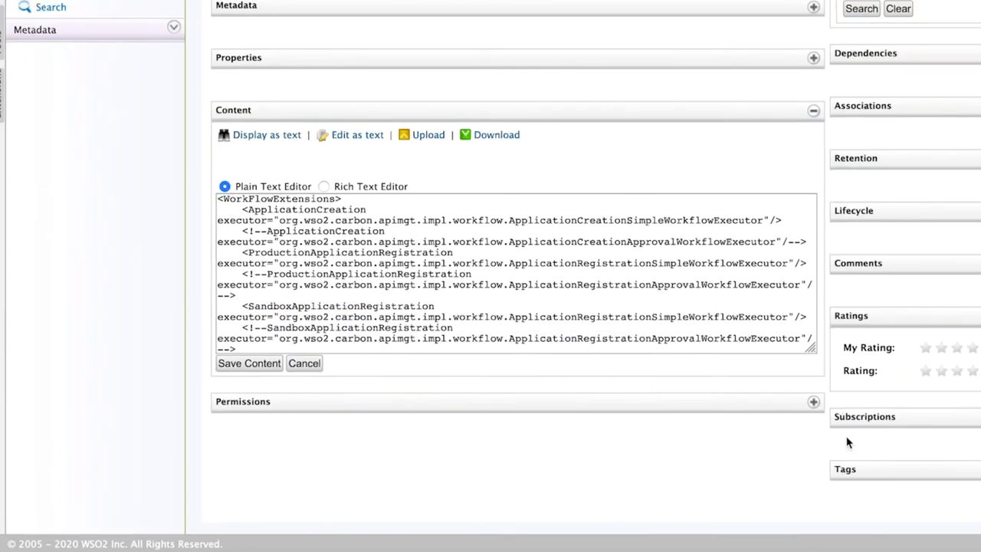
click(812, 346)
drag(812, 346, 890, 527)
scroll(743, 397, down, 10)
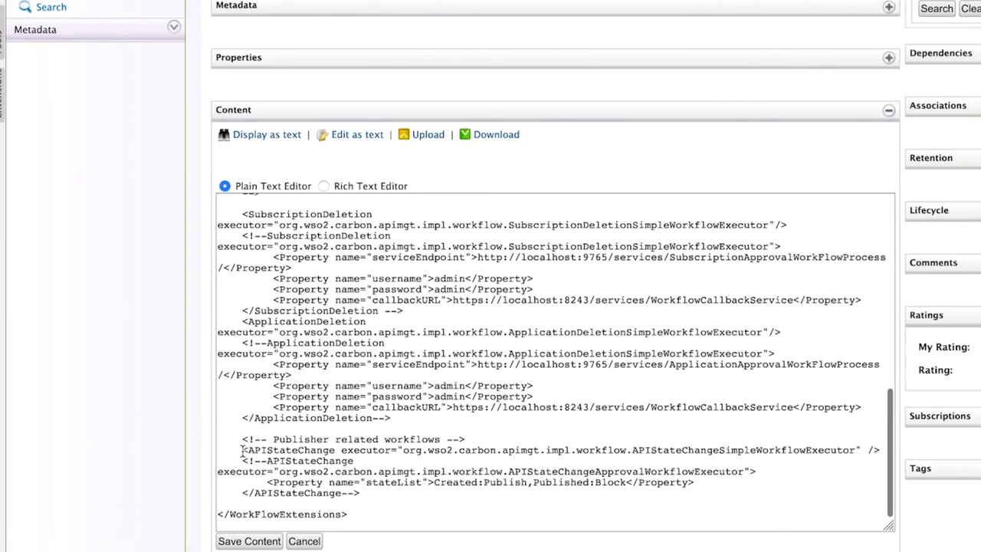
drag(243, 449, 391, 449)
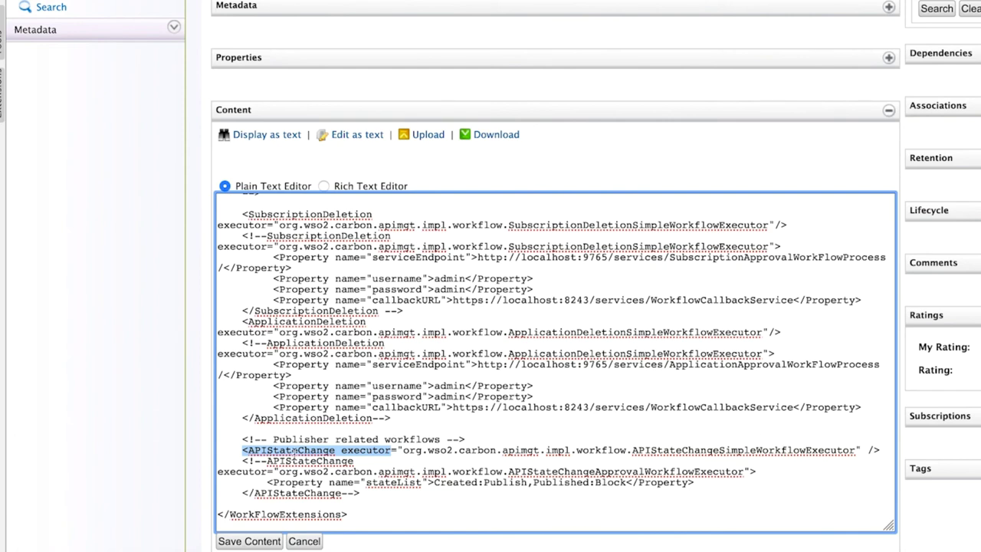
click(249, 461)
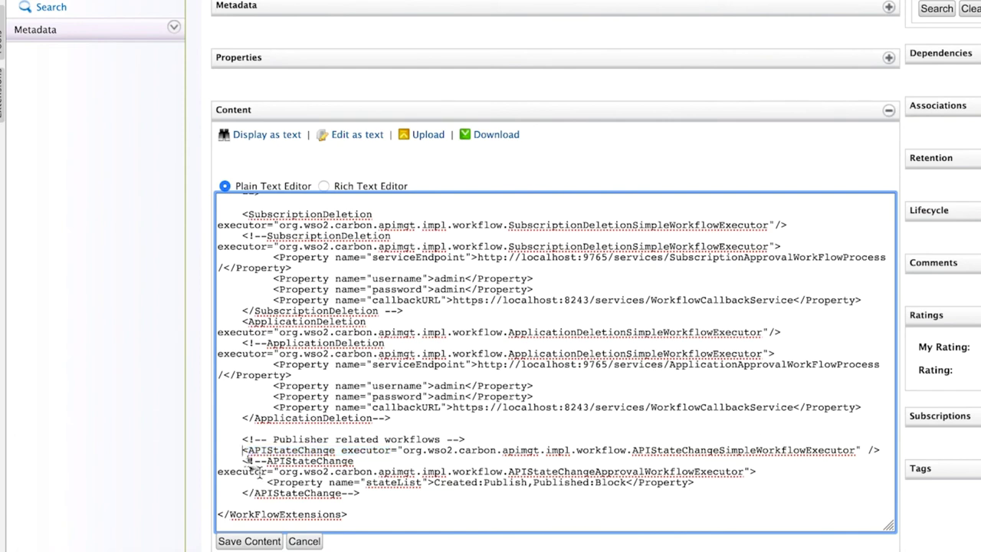
text(<!--)
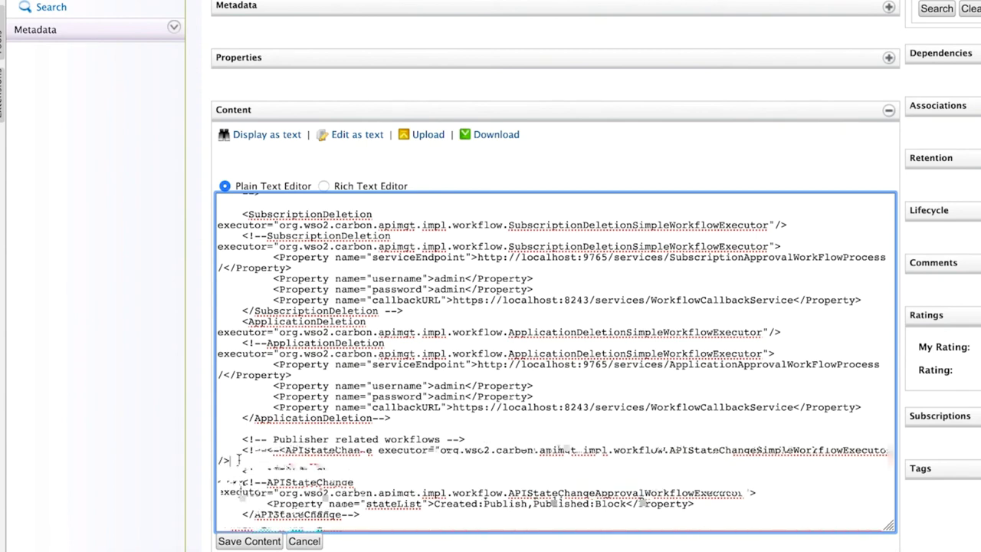
key(Delete)
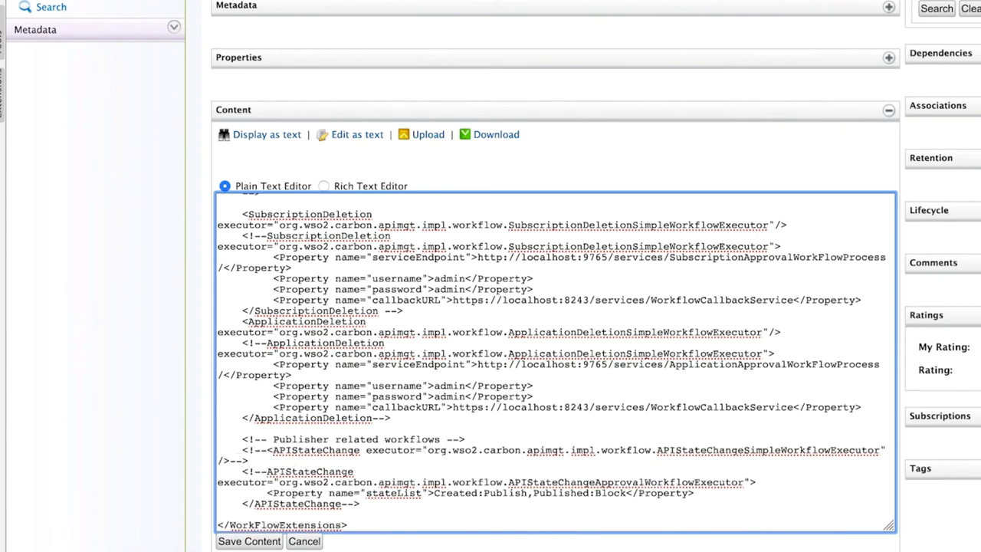
click(267, 471)
key(BackSpace)
key(BackSpace)
key(BackSpace)
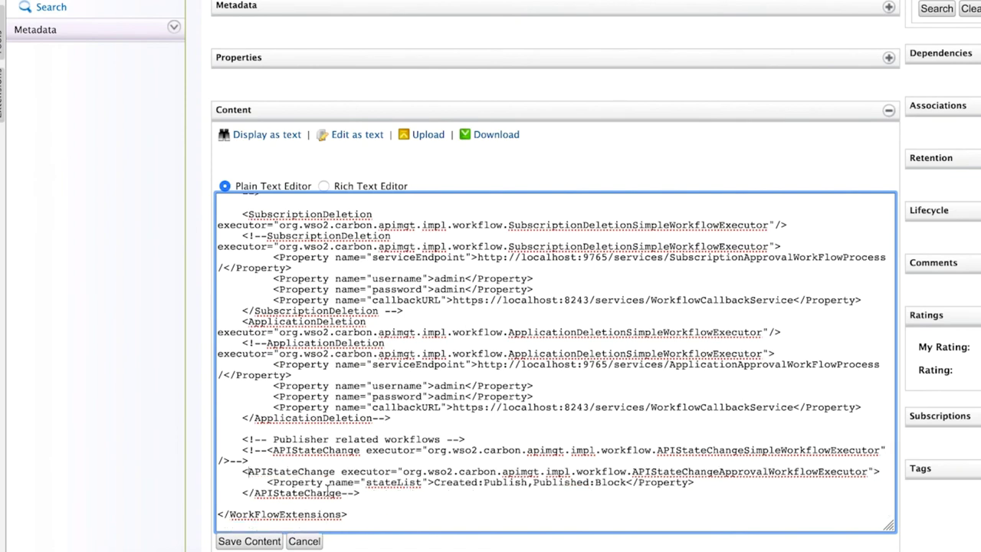
click(354, 493)
key(BackSpace)
key(BackSpace)
key(BackSpace)
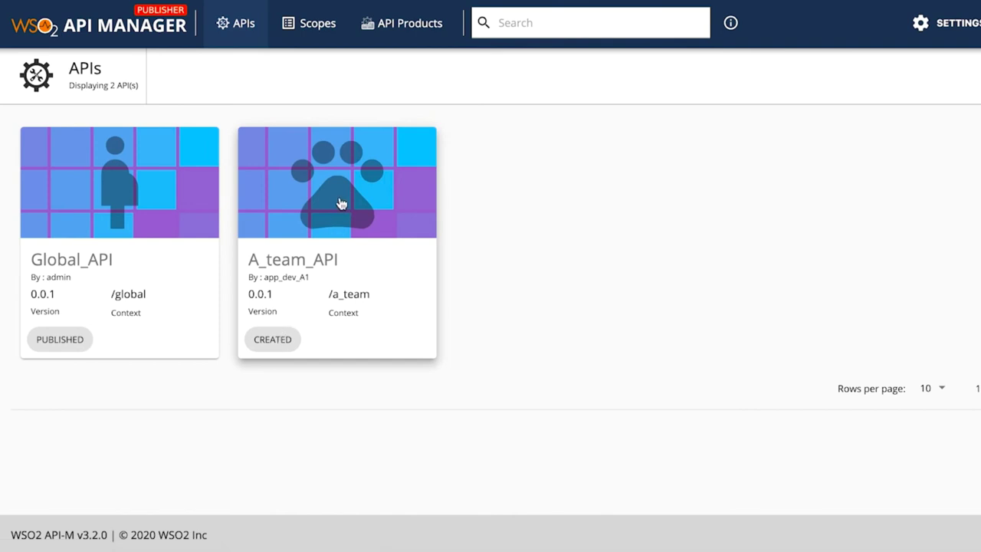
Step: Publish A_team_API from its Overview and check the Lifecycle page for the pending request
click(340, 203)
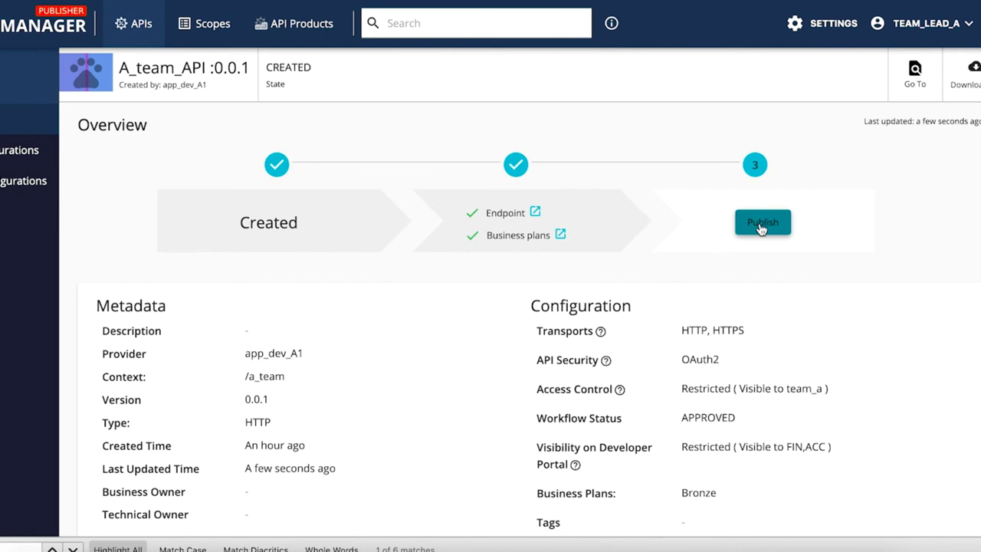
click(760, 225)
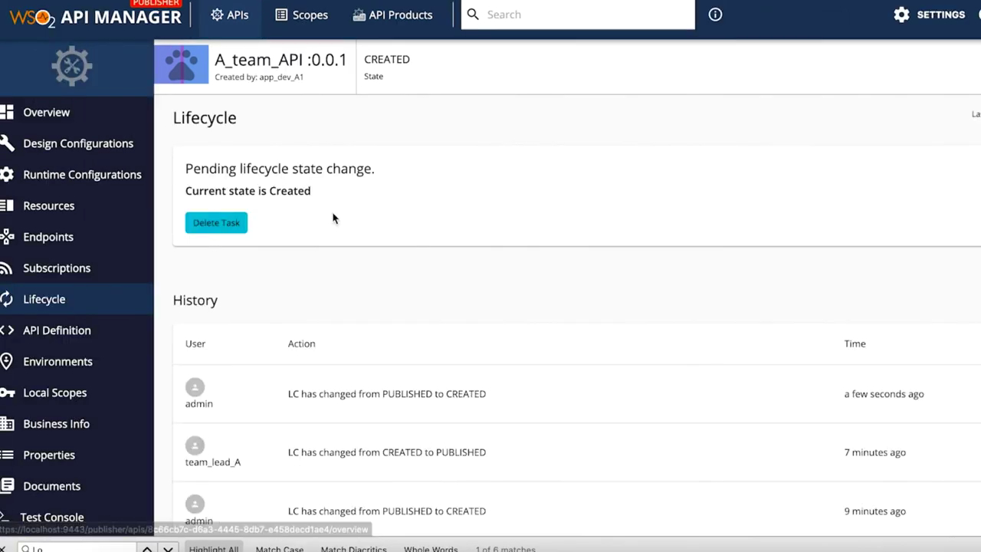
scroll(333, 219, down, 3)
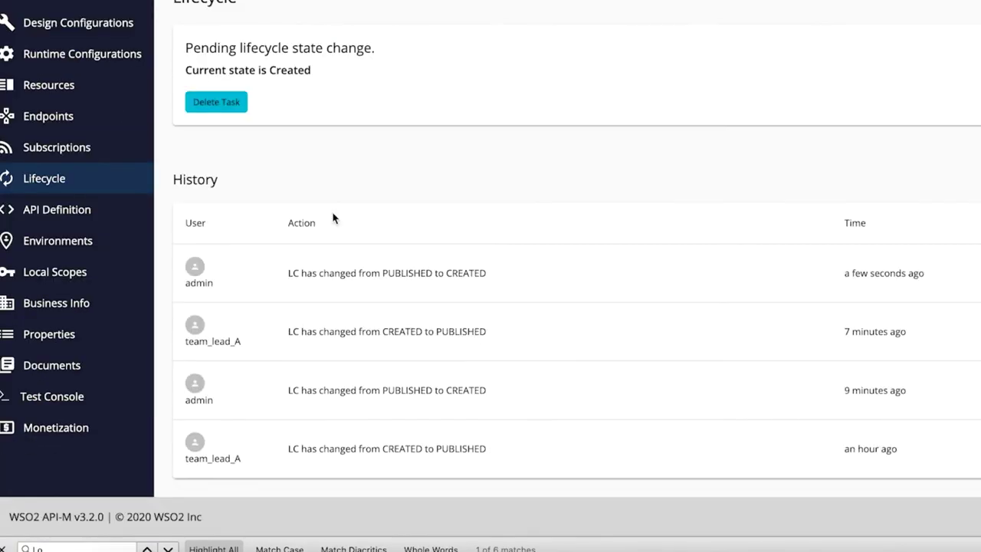
scroll(333, 218, up, 3)
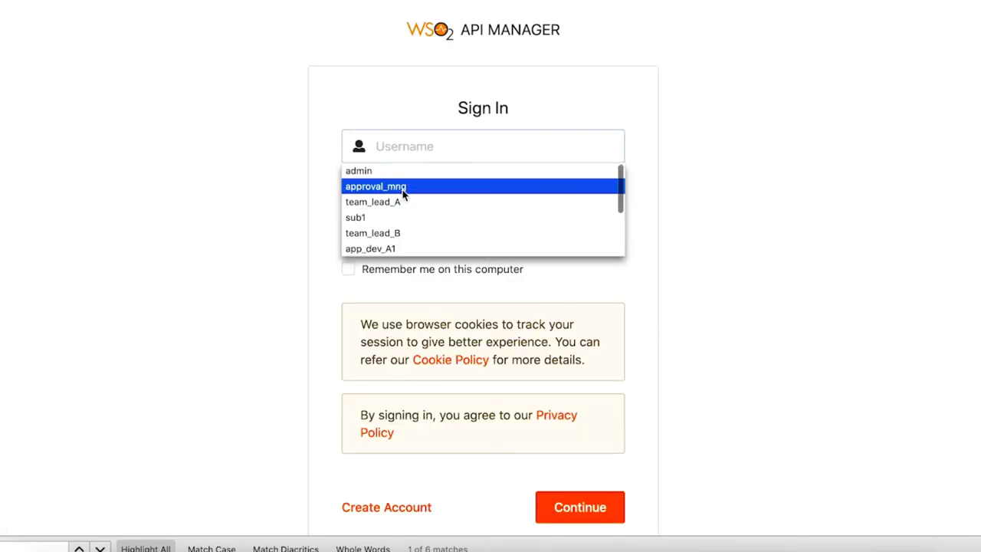
Step: Sign in to the Admin portal as approval manager and accept the pending A_team_API publish task
click(405, 189)
text(•)
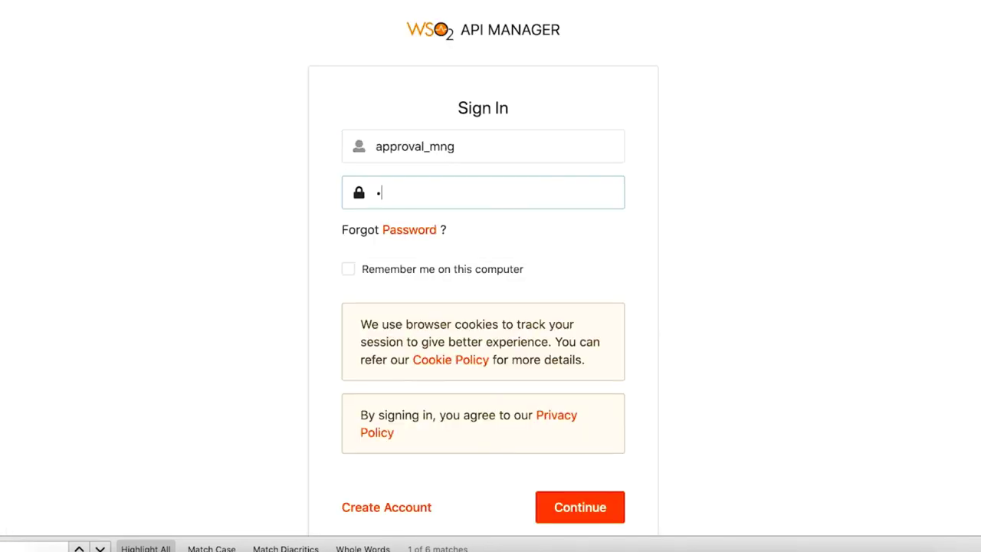
text(•••••••••)
key(Return)
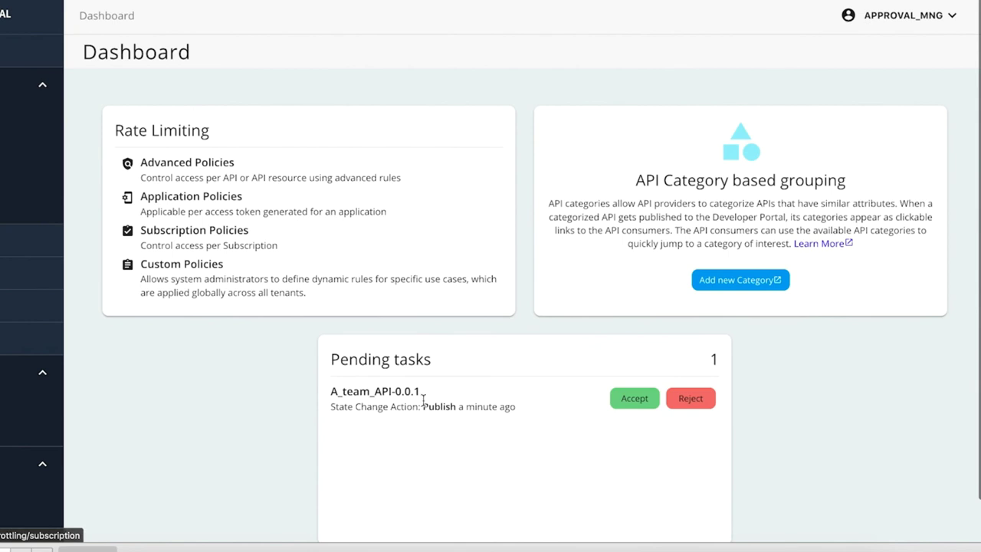
scroll(360, 394, down, 1)
click(622, 360)
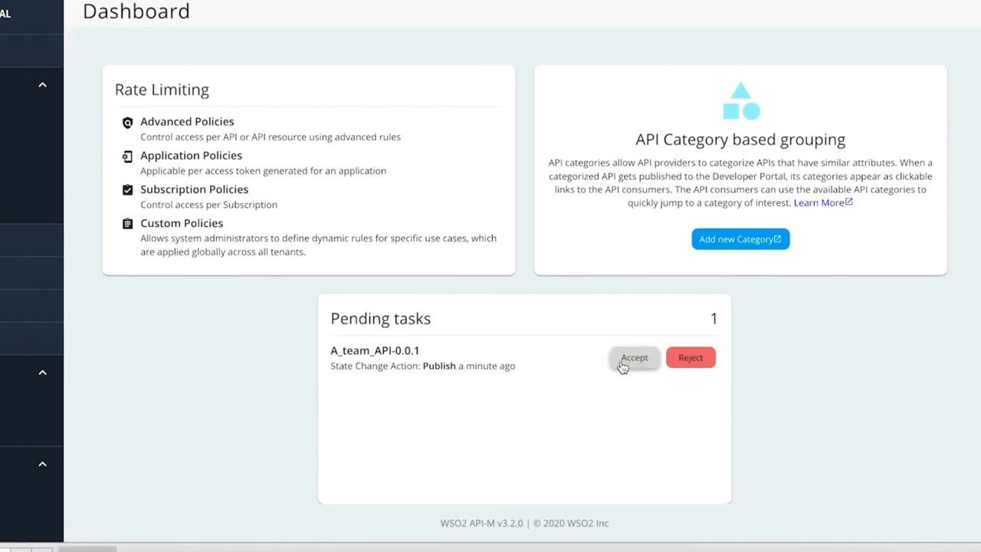
click(622, 363)
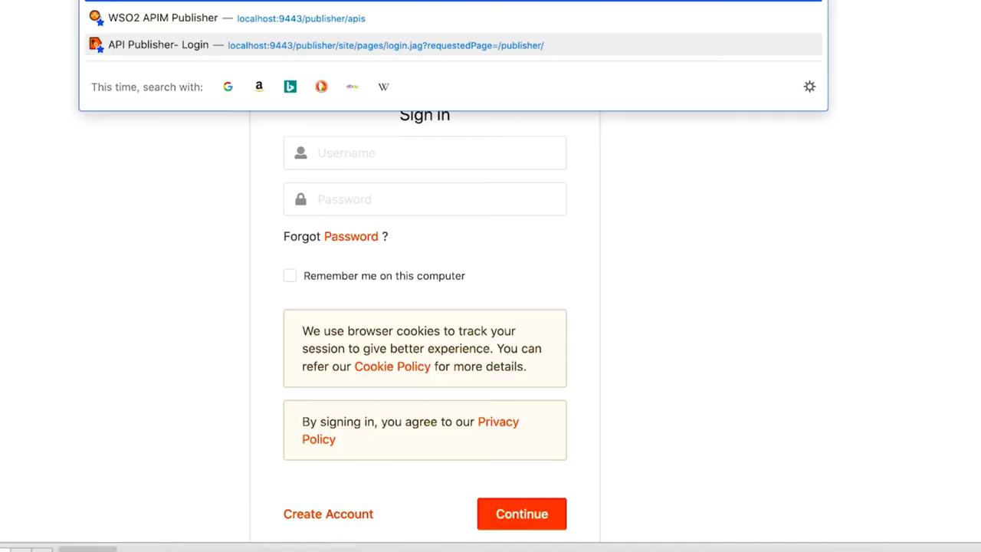
Step: Load the suggested Publisher address and submit the sign-in
key(Down)
key(Return)
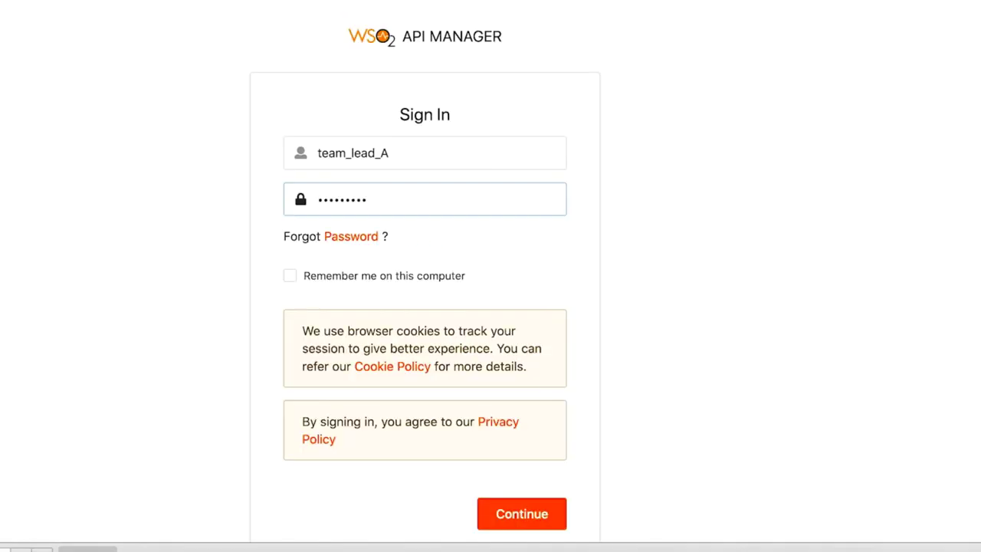
key(Return)
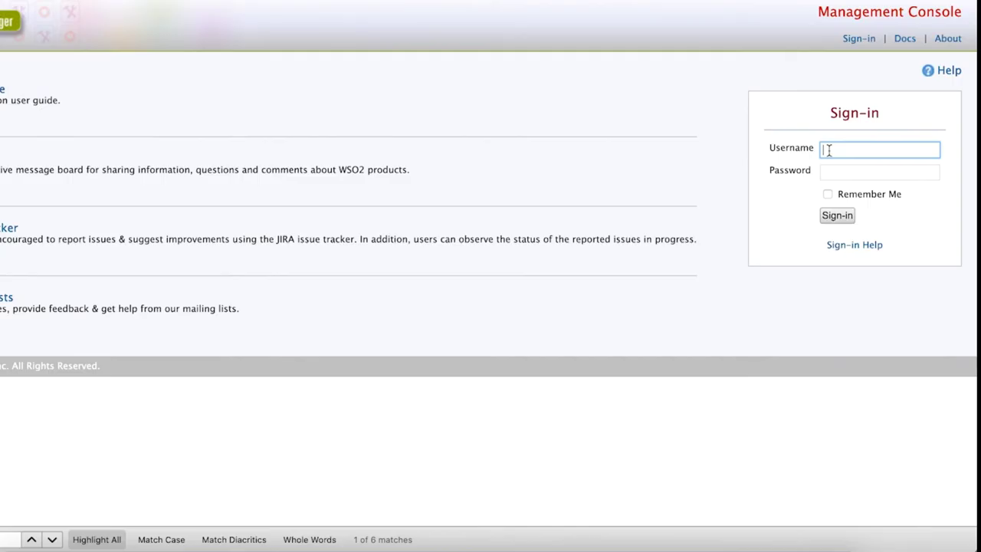
Step: Sign in to the Management Console and open workflow-extensions.xml in the registry for editing
text(n)
key(Tab)
text(admin)
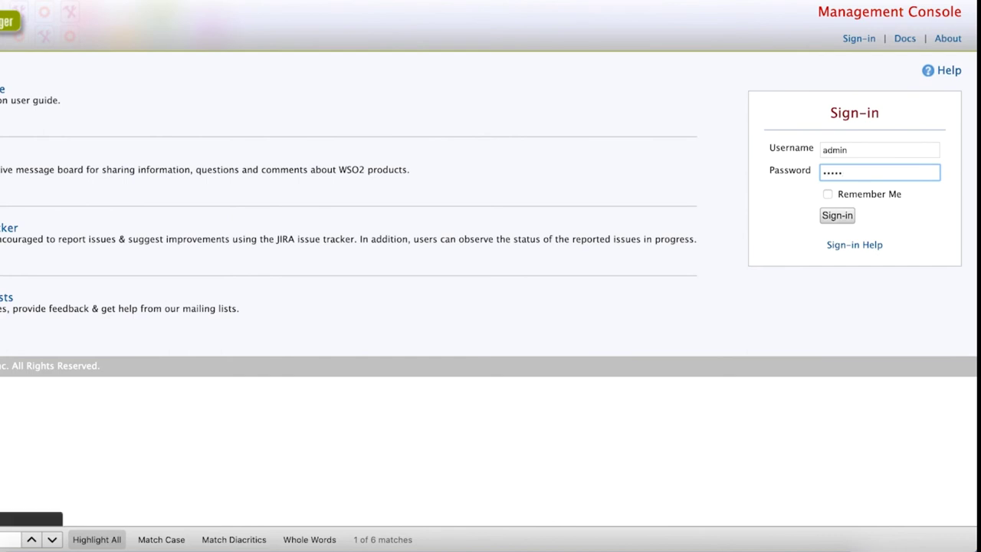
key(Return)
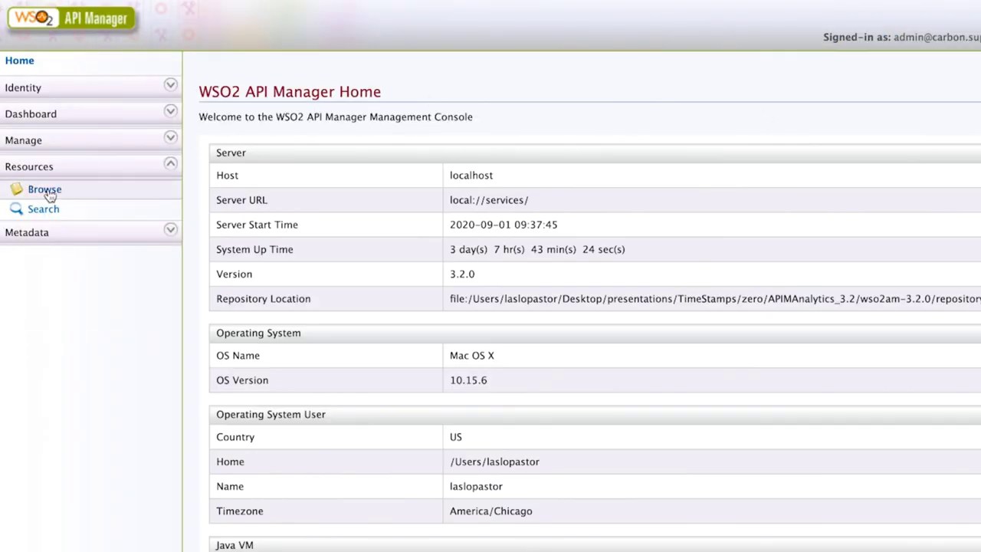
click(46, 191)
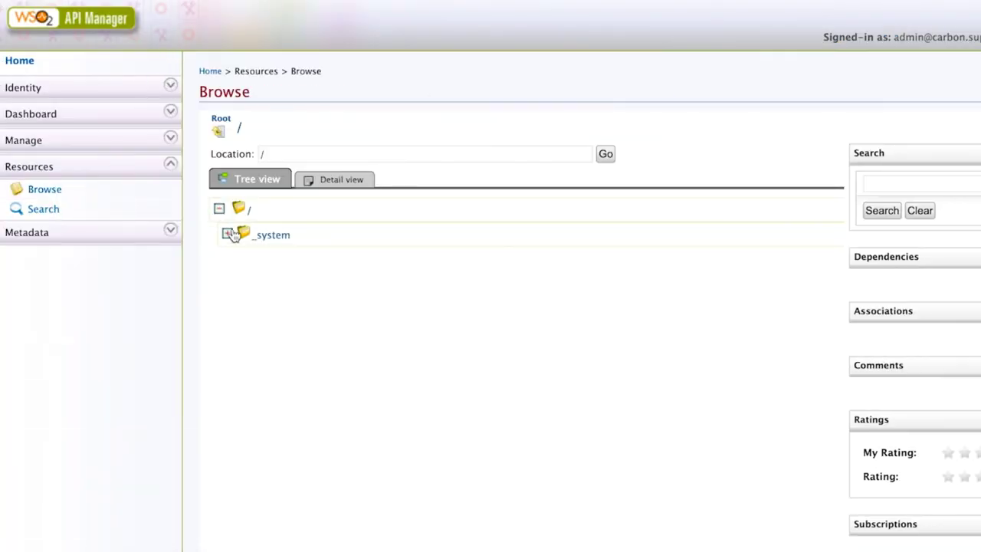
click(228, 233)
click(235, 284)
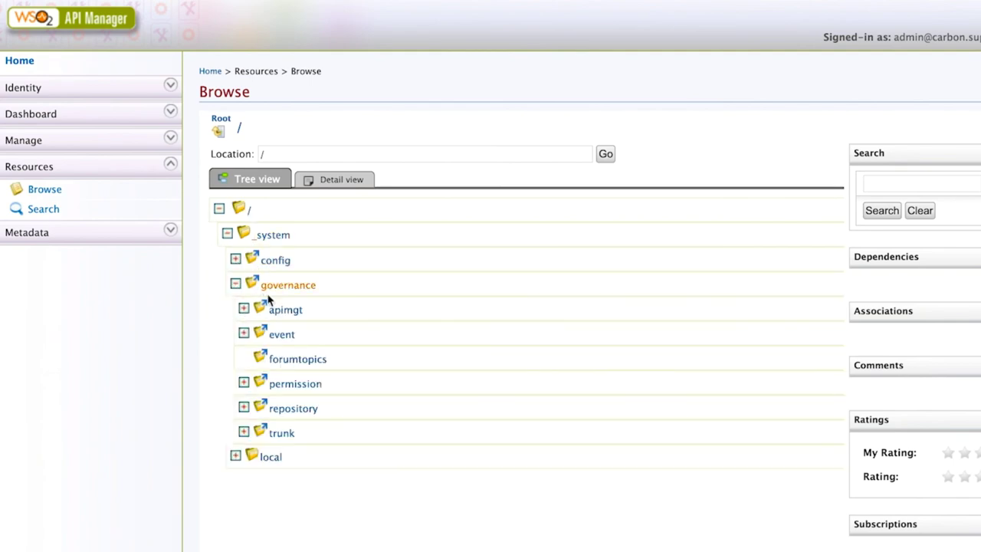
click(243, 308)
click(252, 332)
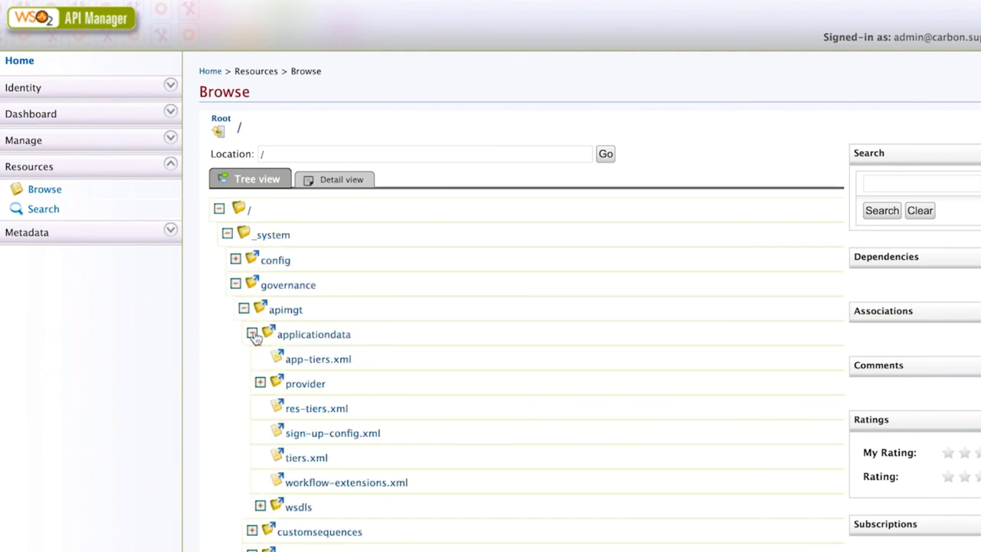
click(325, 483)
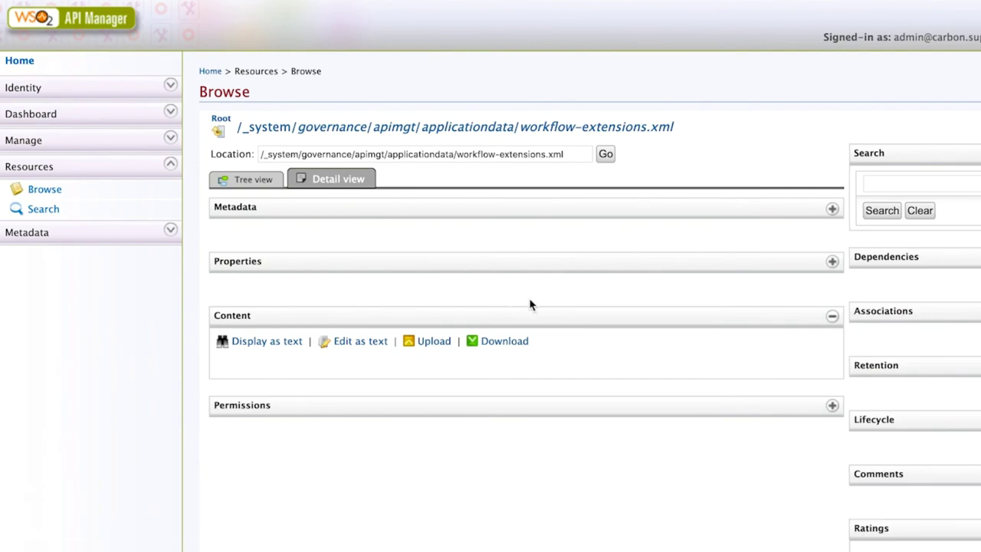
click(360, 340)
Step: Switch ProductionApplicationRegistration from the simple executor to the approval executor
scroll(360, 344, down, 3)
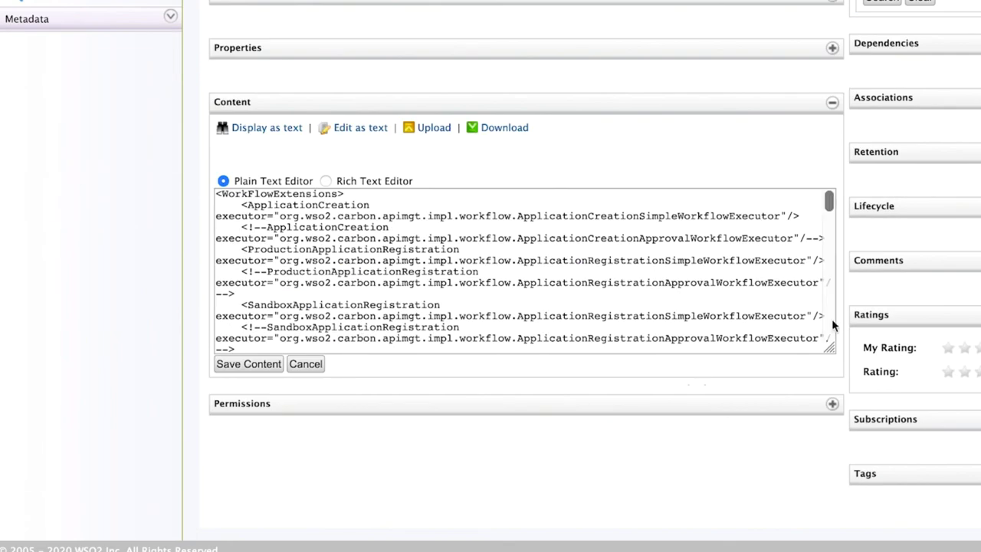
drag(829, 349, 926, 518)
drag(247, 249, 458, 249)
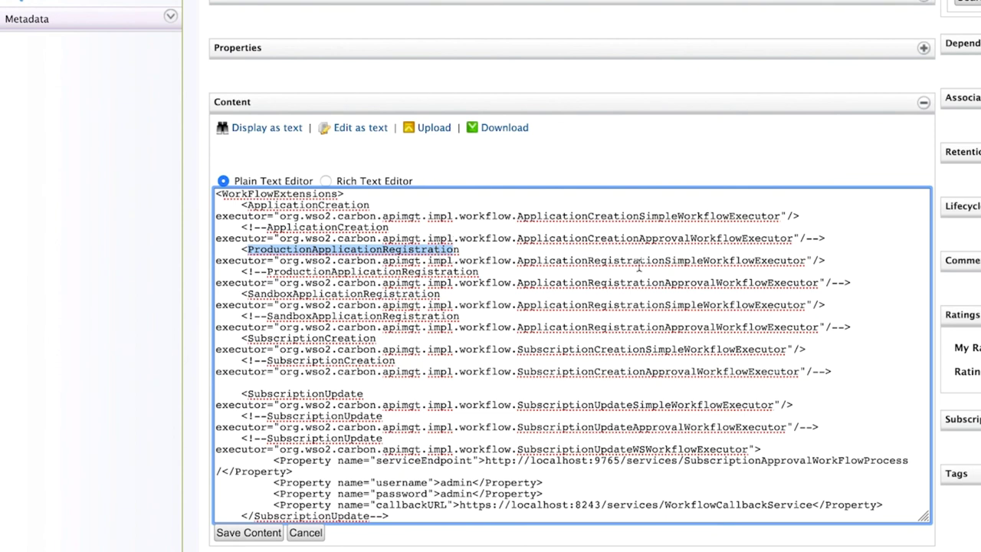
drag(665, 261, 805, 260)
click(241, 250)
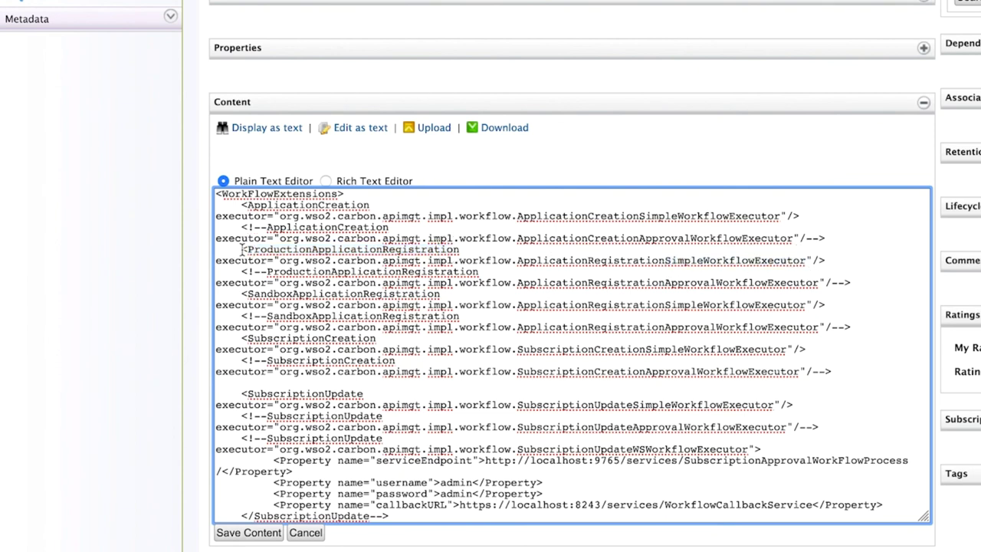
text(<!)
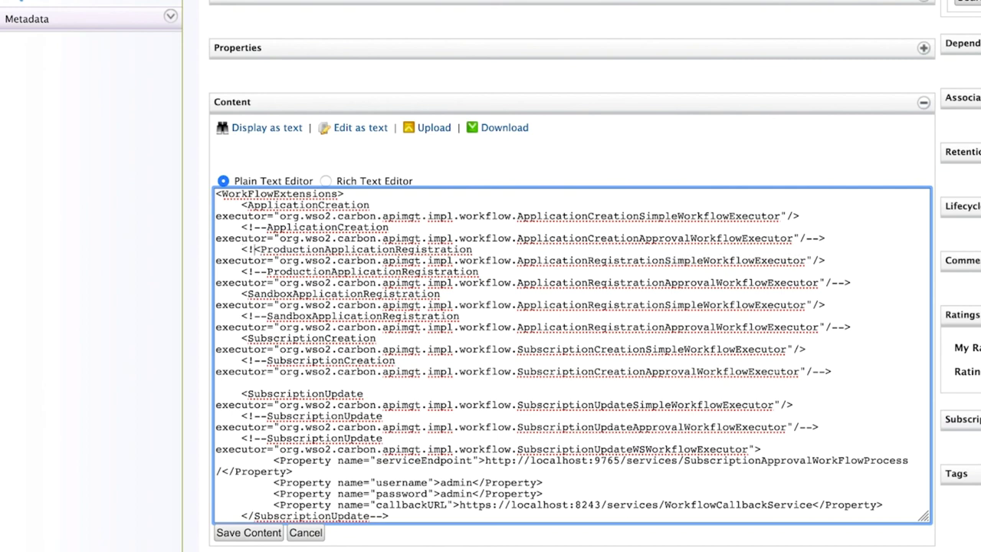
text(--)
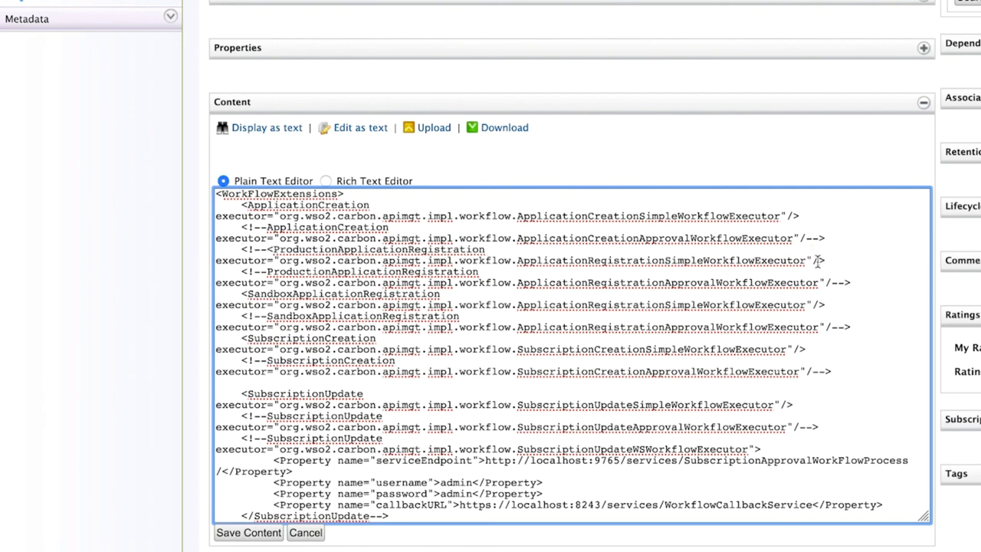
click(815, 261)
text(--)
click(267, 272)
key(Delete)
key(Delete)
key(Delete)
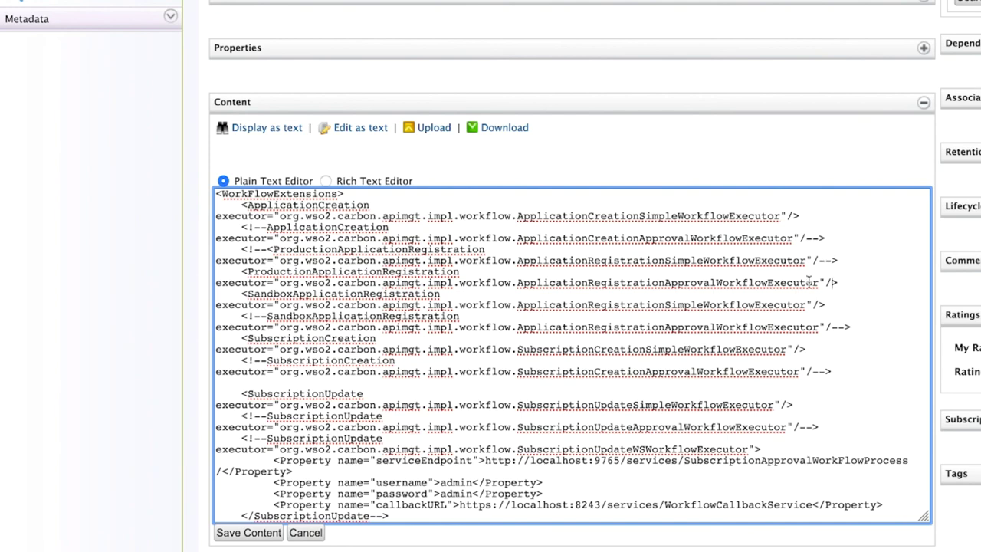
Step: Switch SubscriptionUpdate to the approval executor and save the workflow content
scroll(695, 304, down, 3)
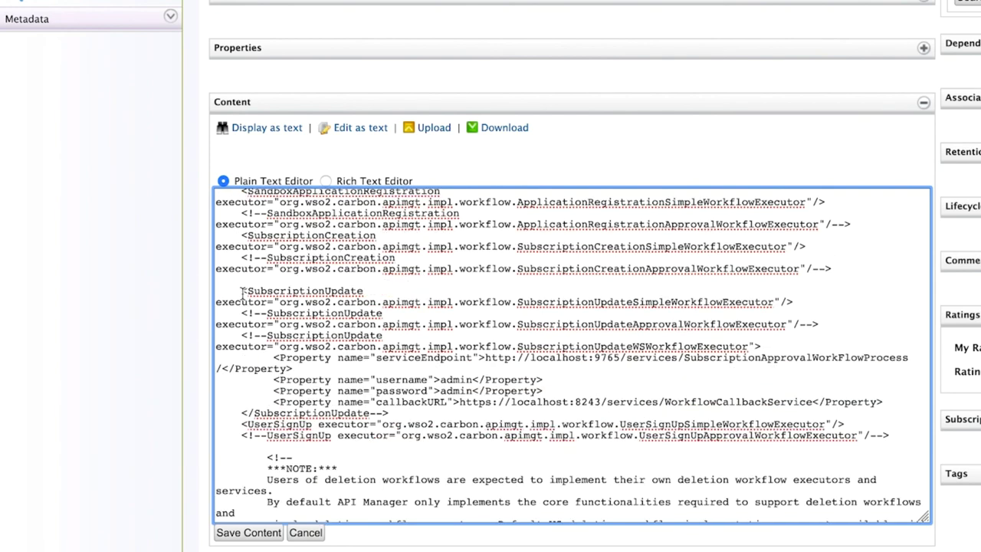
click(242, 291)
text(<!--)
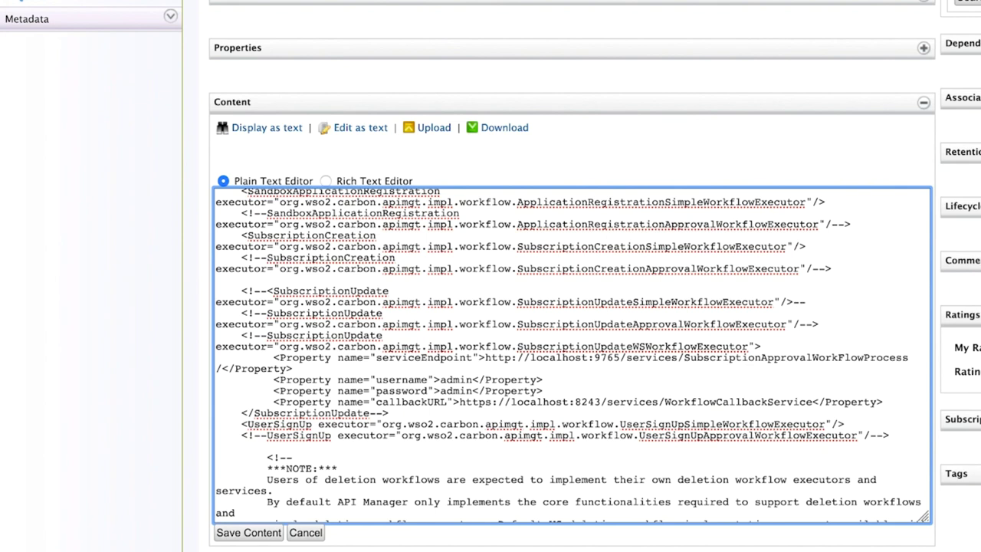
drag(633, 301, 682, 301)
click(267, 313)
key(BackSpace)
key(BackSpace)
key(BackSpace)
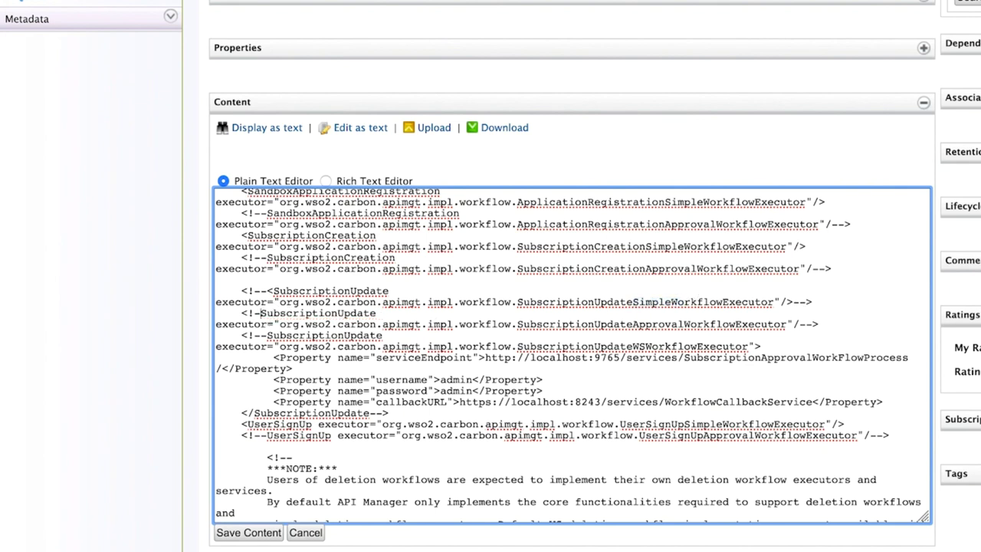
click(269, 532)
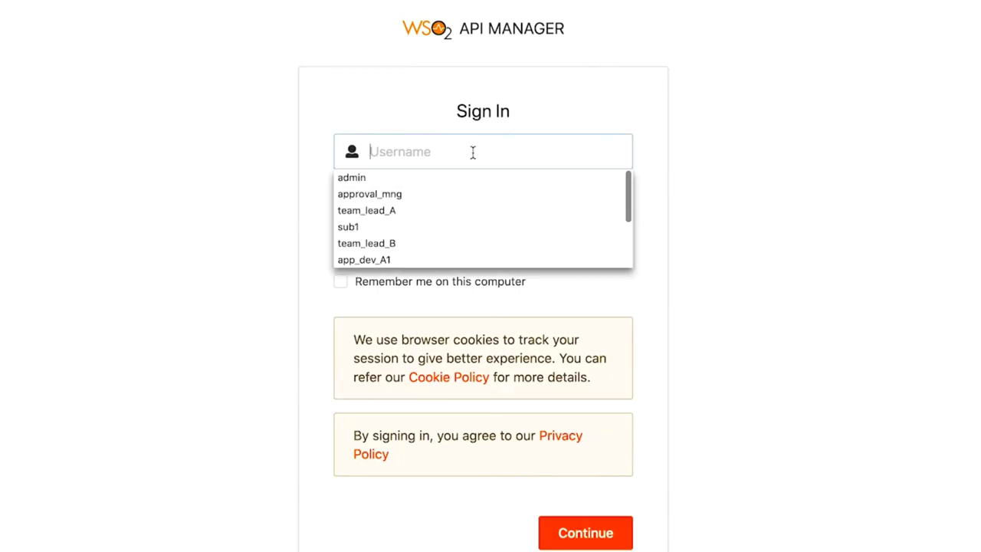
text(admi)
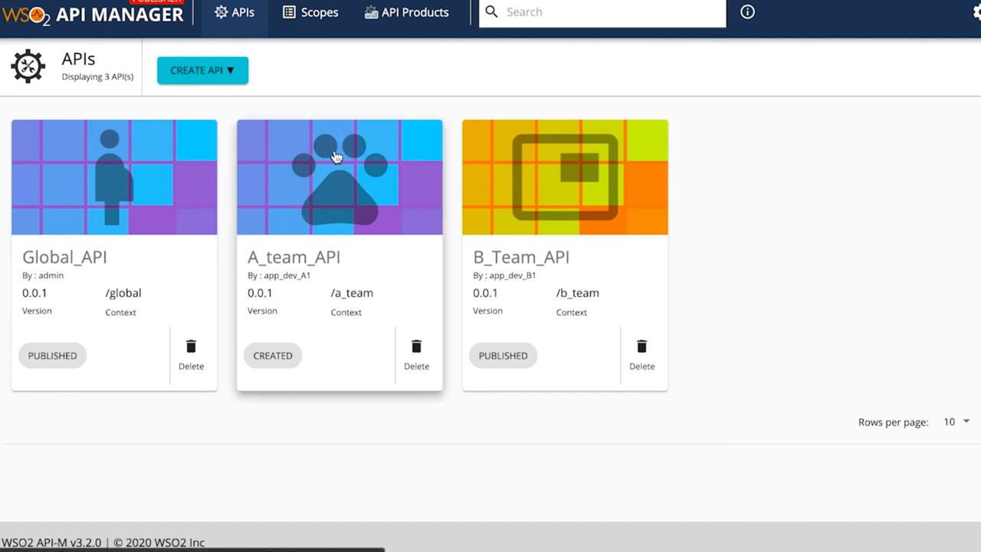
Step: Tick the Gold, Silver and Unlimited business plans in A_team_API's Subscriptions, alongside Bronze
click(334, 158)
click(68, 280)
click(194, 221)
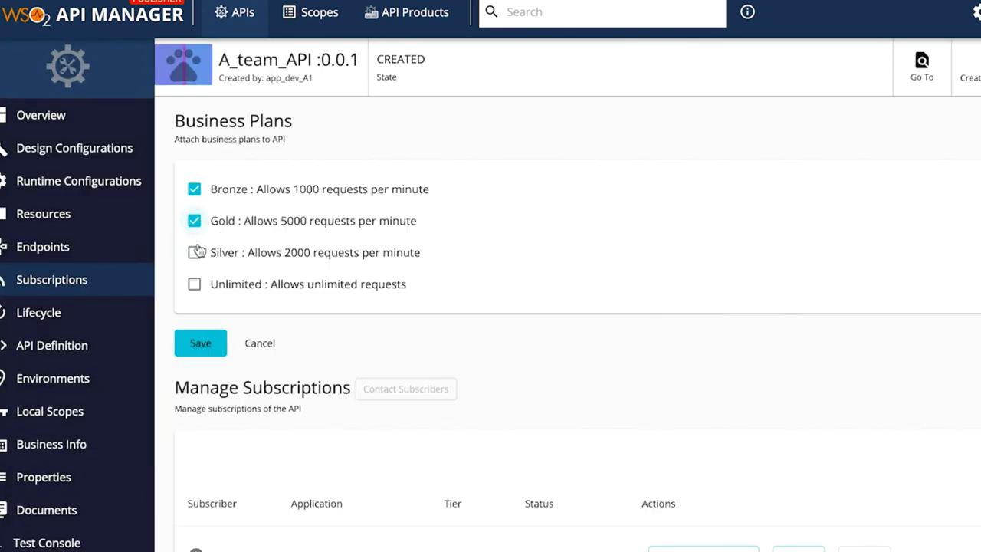
click(194, 252)
click(195, 284)
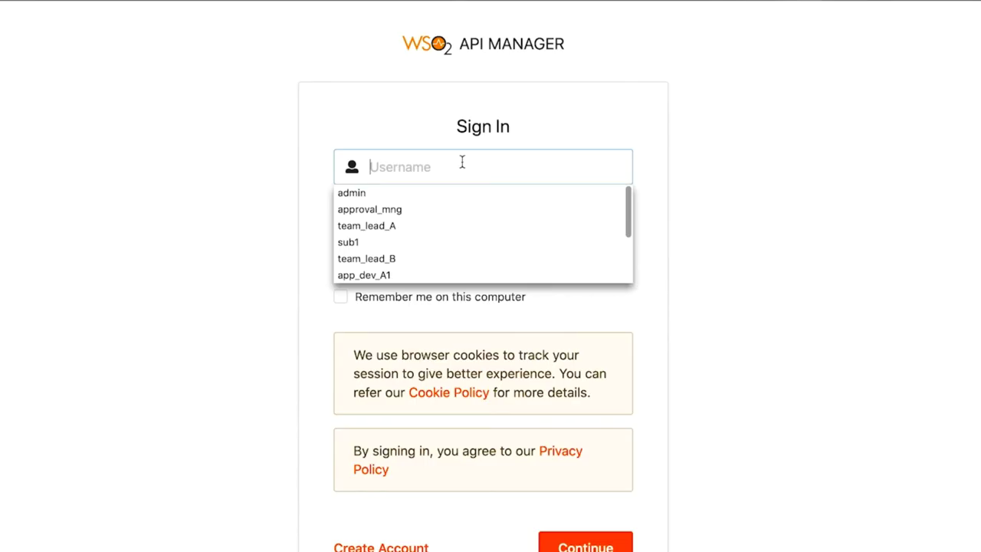
Step: Sign in to the Developer Portal with the subscriber's username and password
text(sub1)
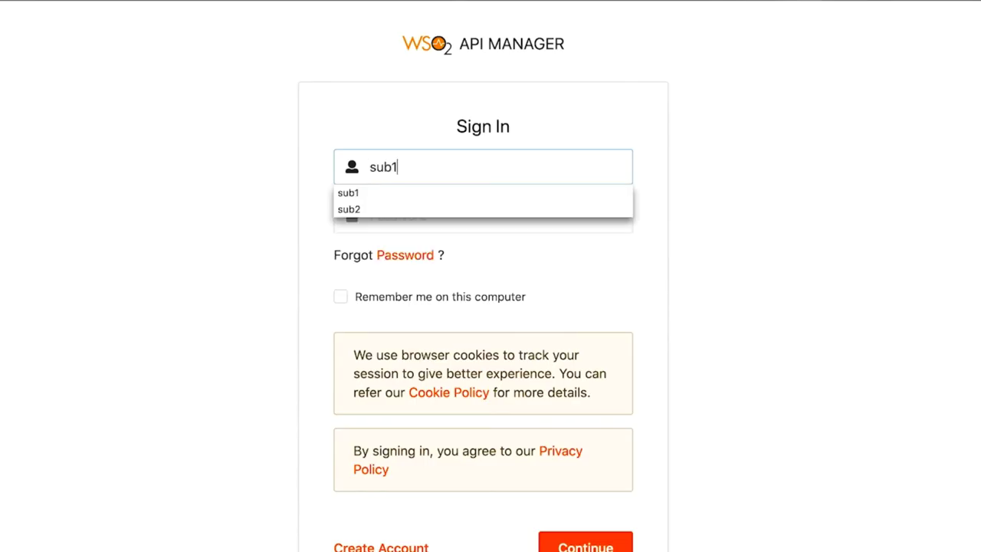
key(Tab)
text(sub)
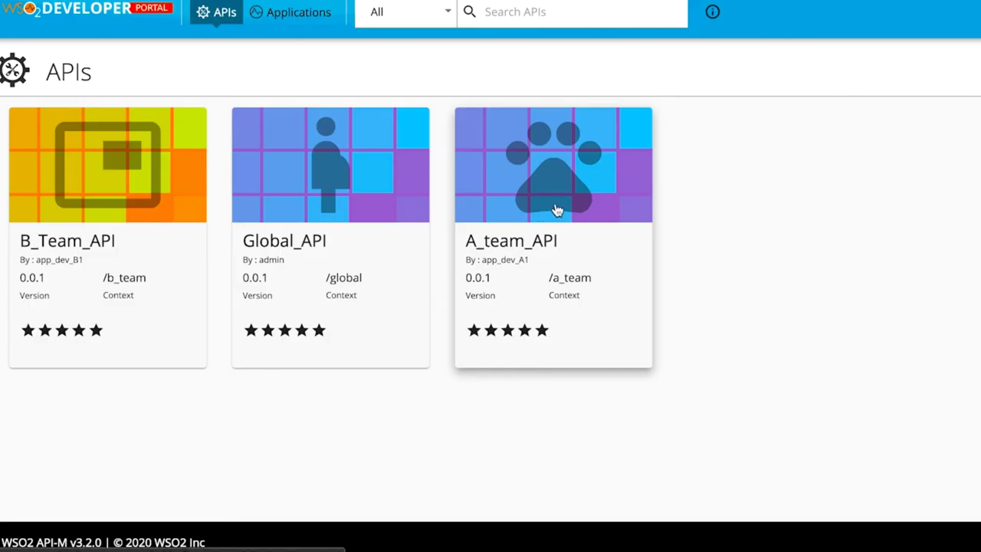
Step: Change DefaultApplication's A_team_API subscription tier to Unlimited and submit the update
click(293, 14)
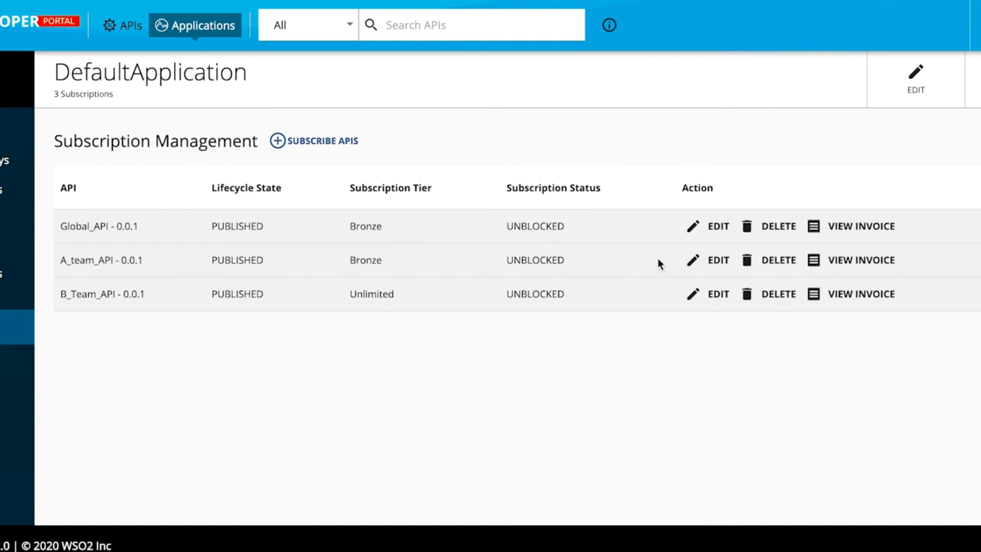
click(714, 260)
click(602, 288)
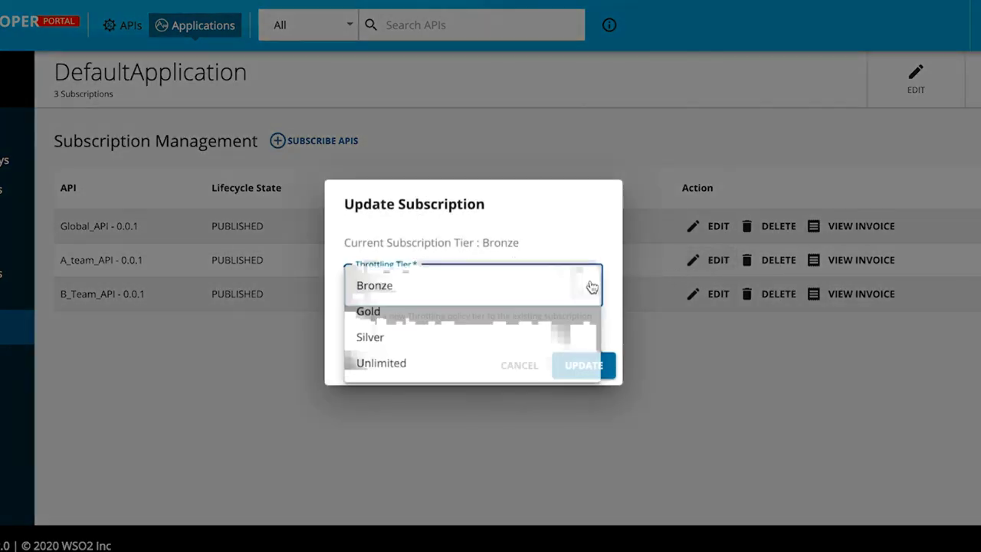
click(395, 365)
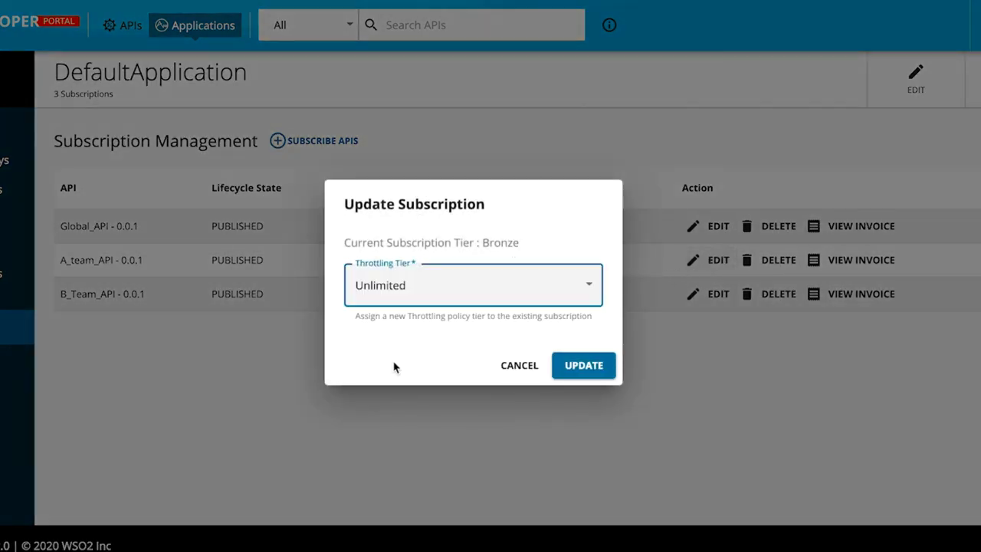
click(579, 364)
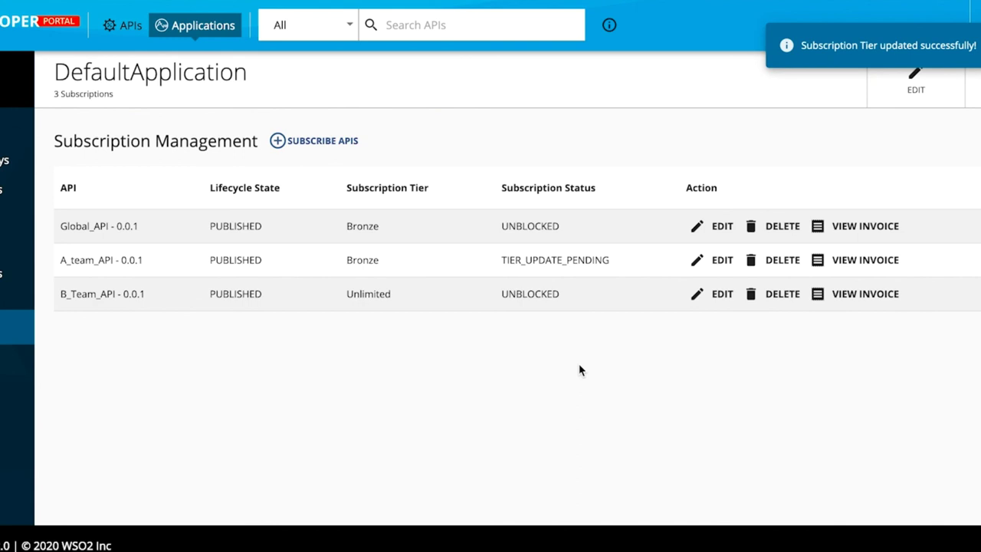
Step: Create the Demo application, request its production keys, and enter the approval manager's username to sign in
click(201, 28)
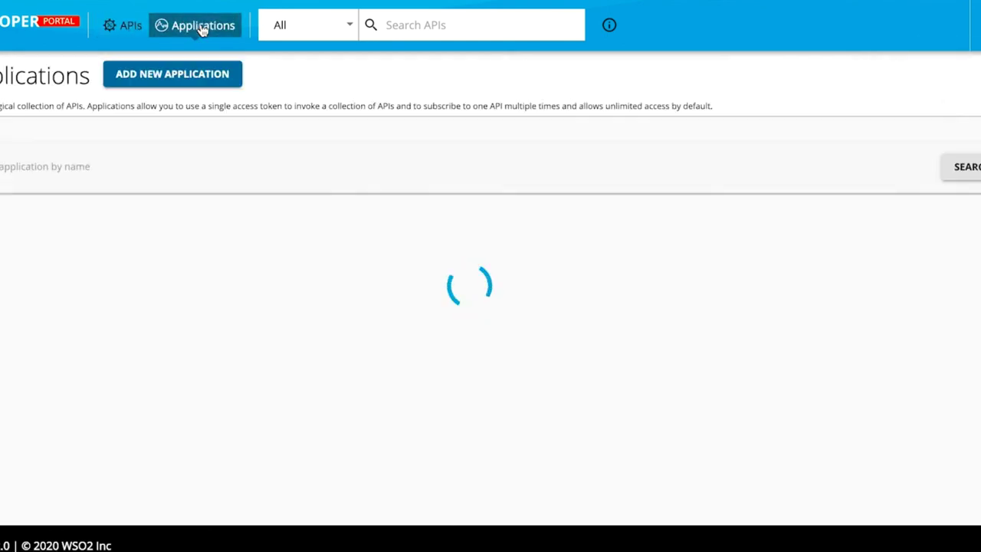
click(191, 75)
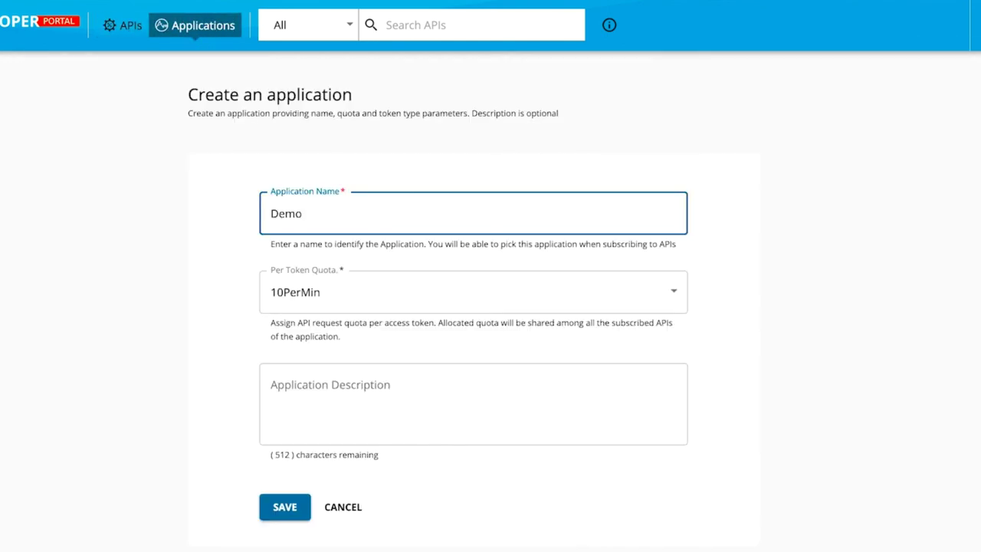
click(288, 508)
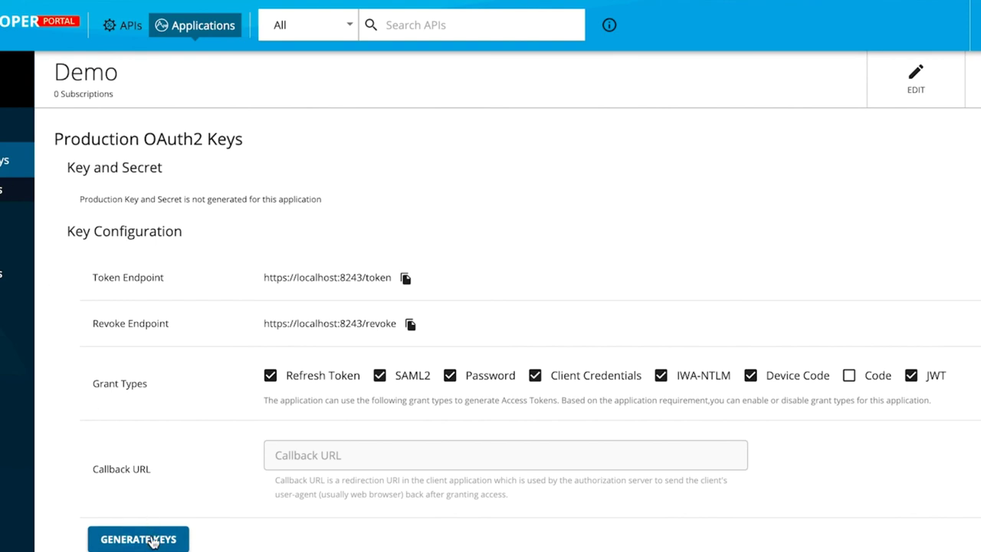
click(154, 541)
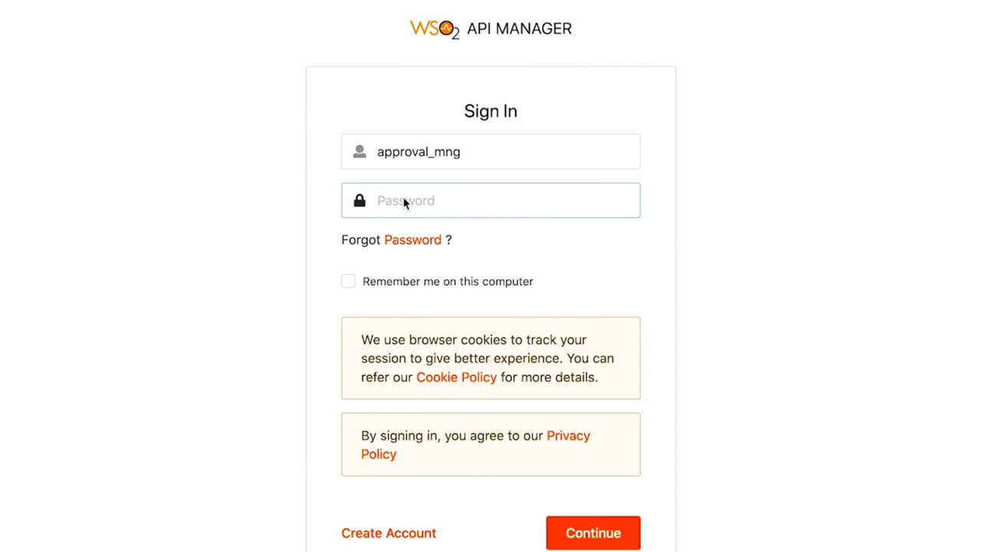
text(approval_mng)
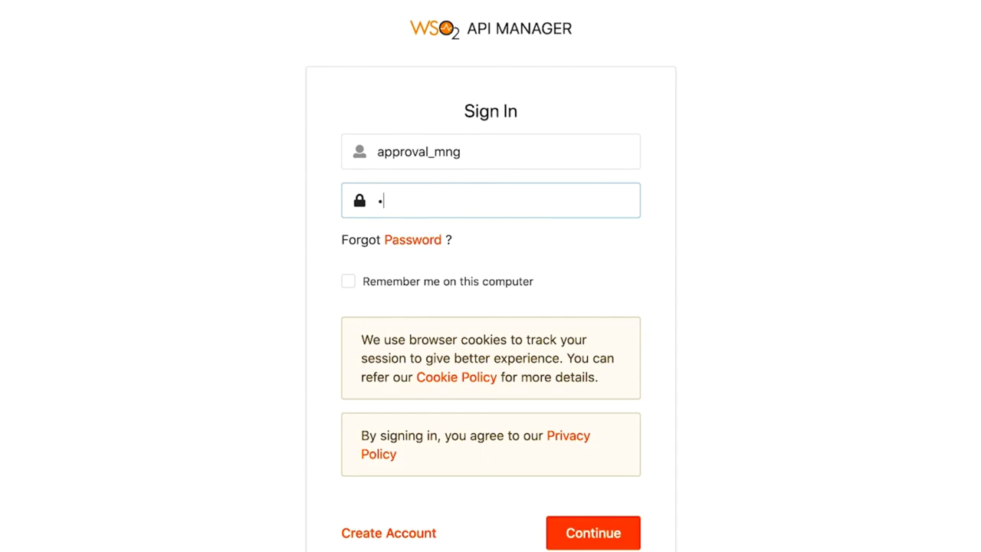